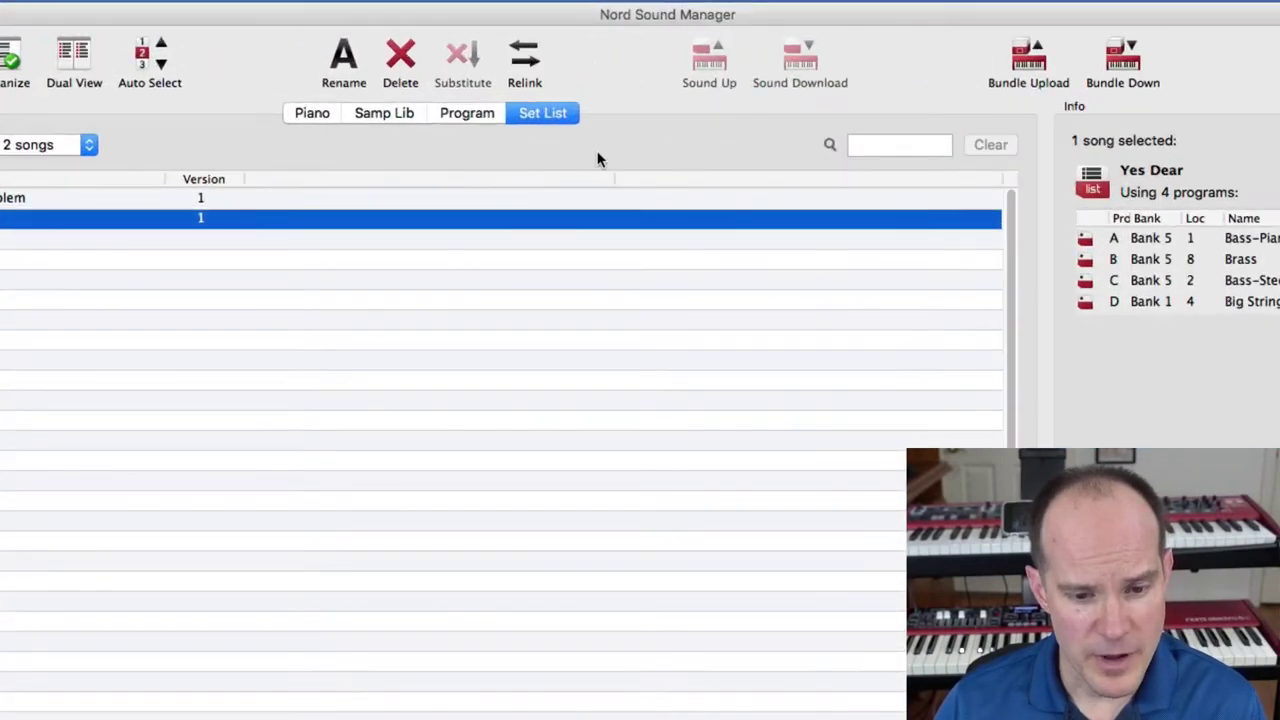
- Open the Nord Sound Manager application menu in the menu bar
{"action": "left_click", "coordinate": [543, 115]}
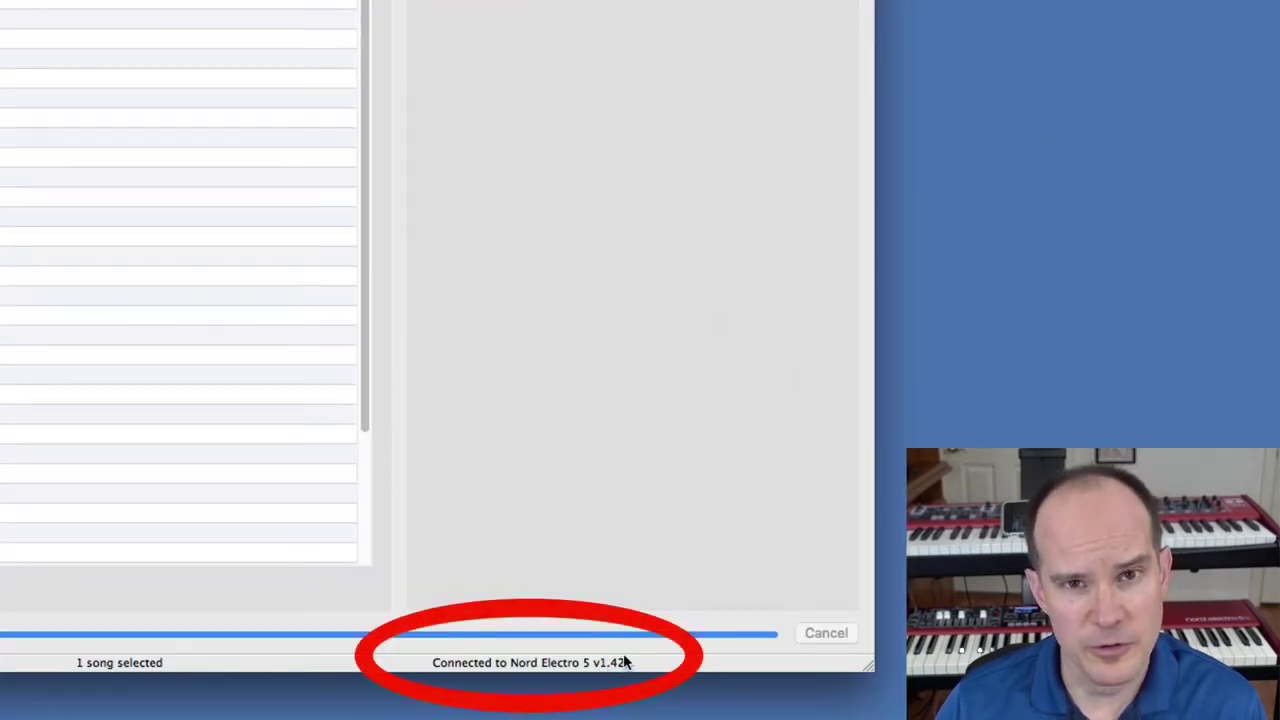
- View the About box (version 7.28 build 878), dismiss it, and select the song Thats th Problem
{"action": "left_click", "coordinate": [115, 9]}
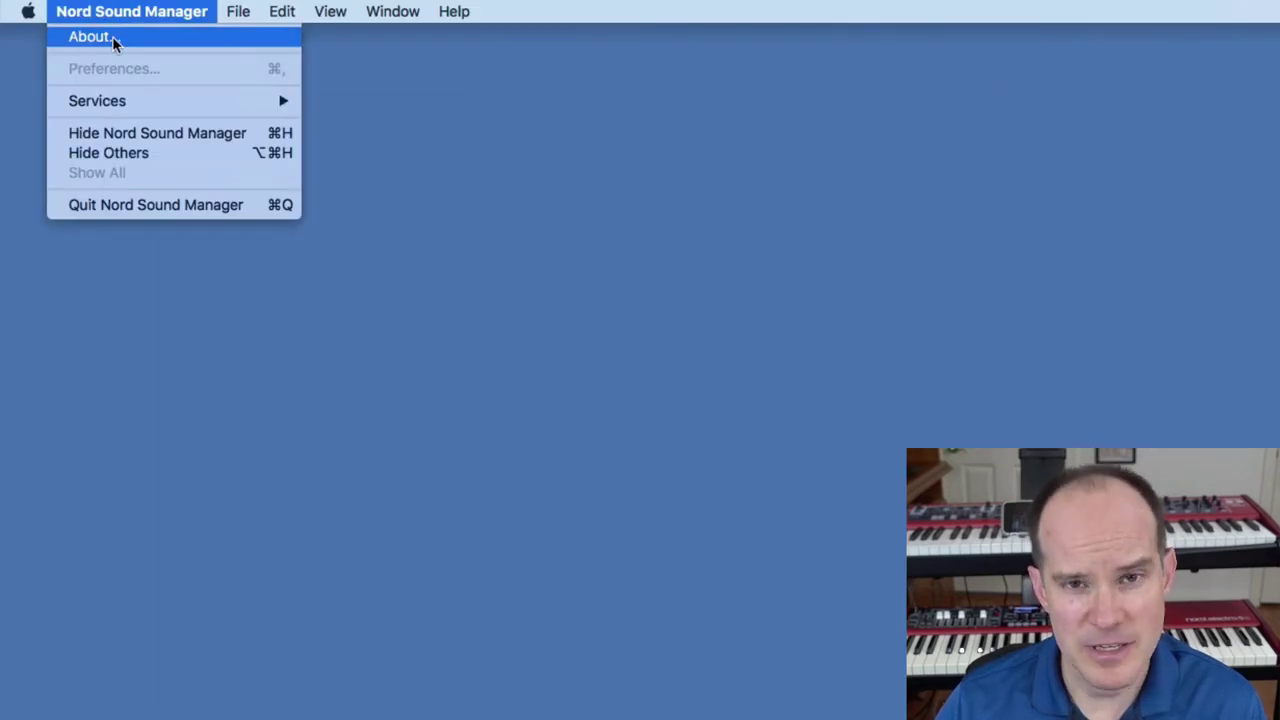
{"action": "left_click", "coordinate": [112, 38]}
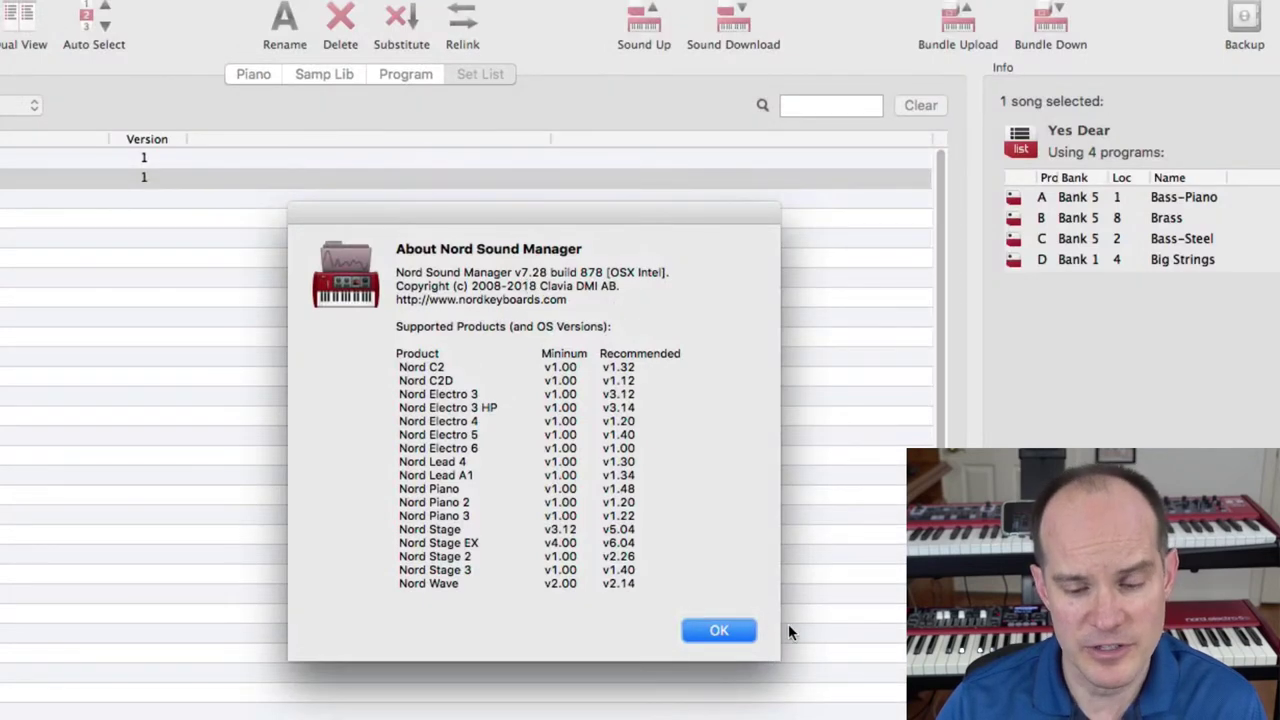
{"action": "left_click", "coordinate": [733, 633]}
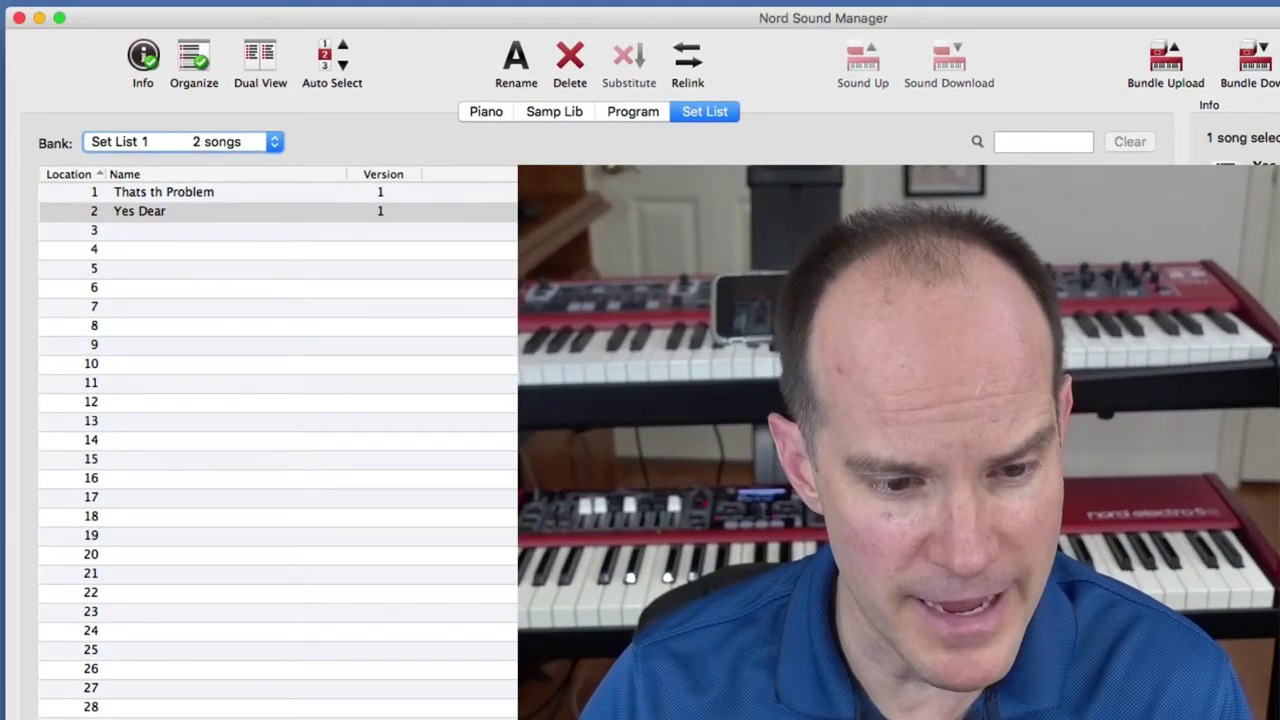
{"action": "left_click", "coordinate": [330, 363]}
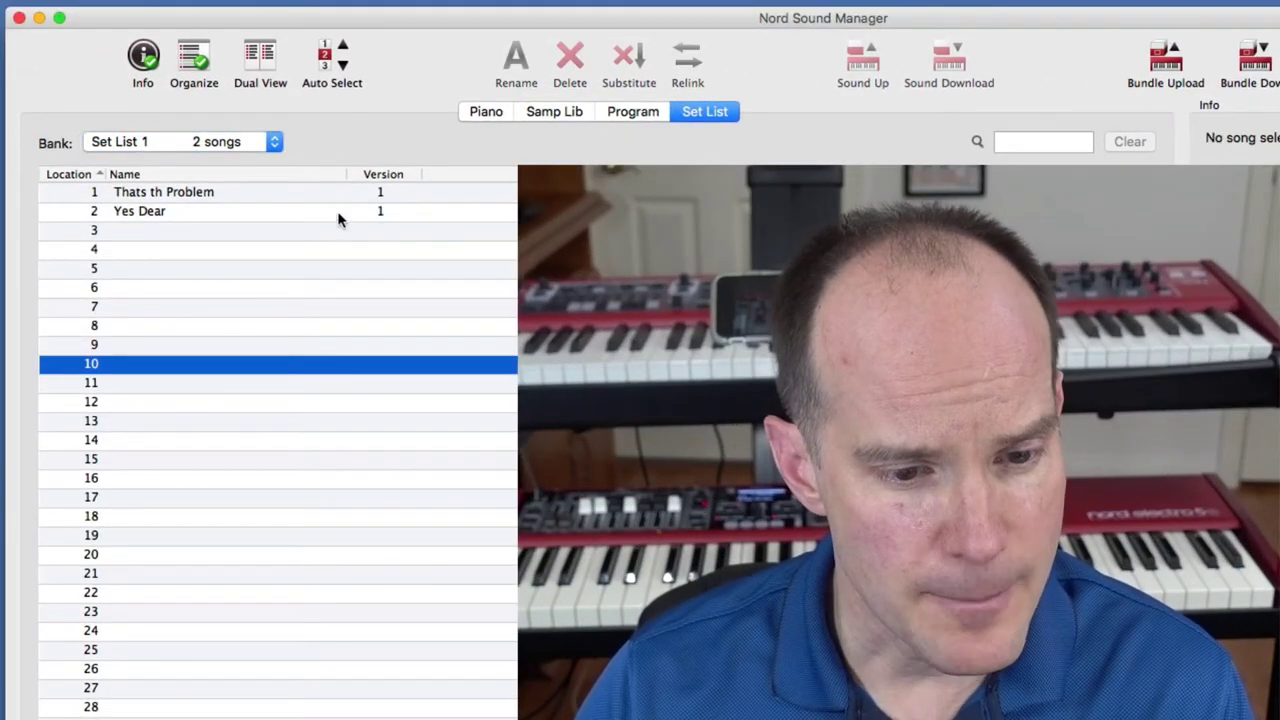
{"action": "left_click", "coordinate": [298, 197]}
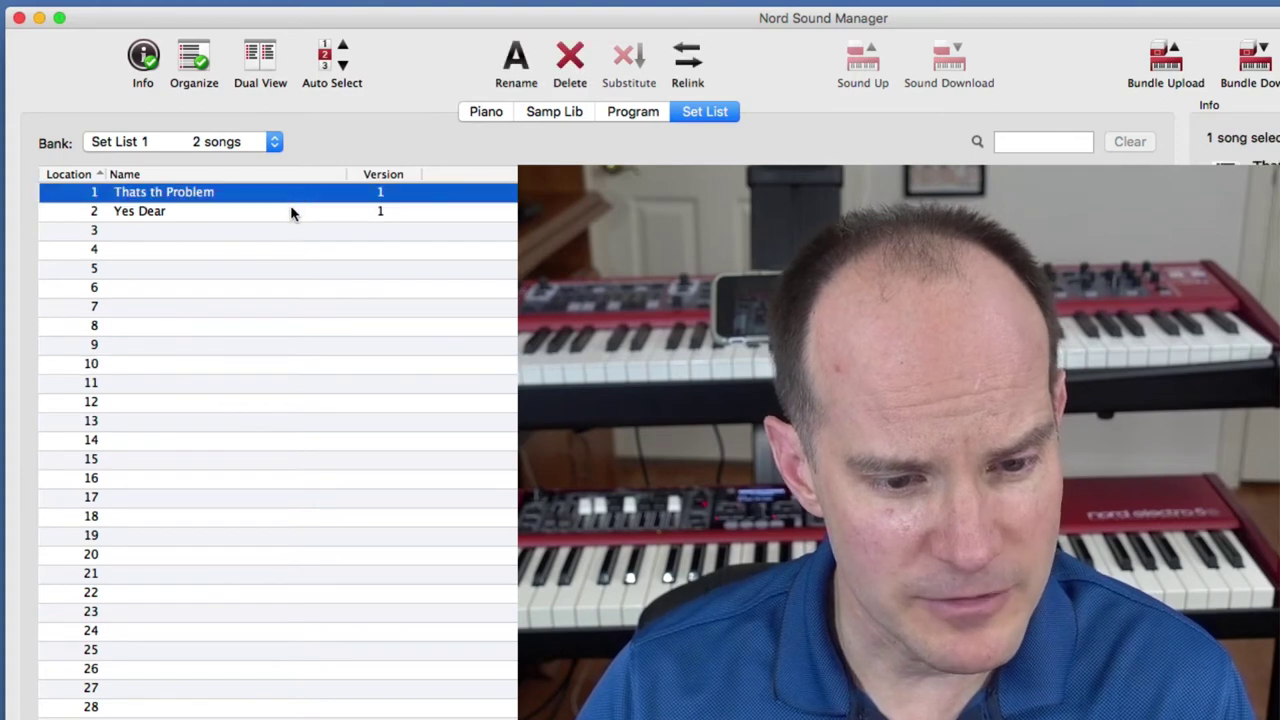
- Select both songs in Set List 1
{"action": "left_click", "coordinate": [291, 206], "text": "shift"}
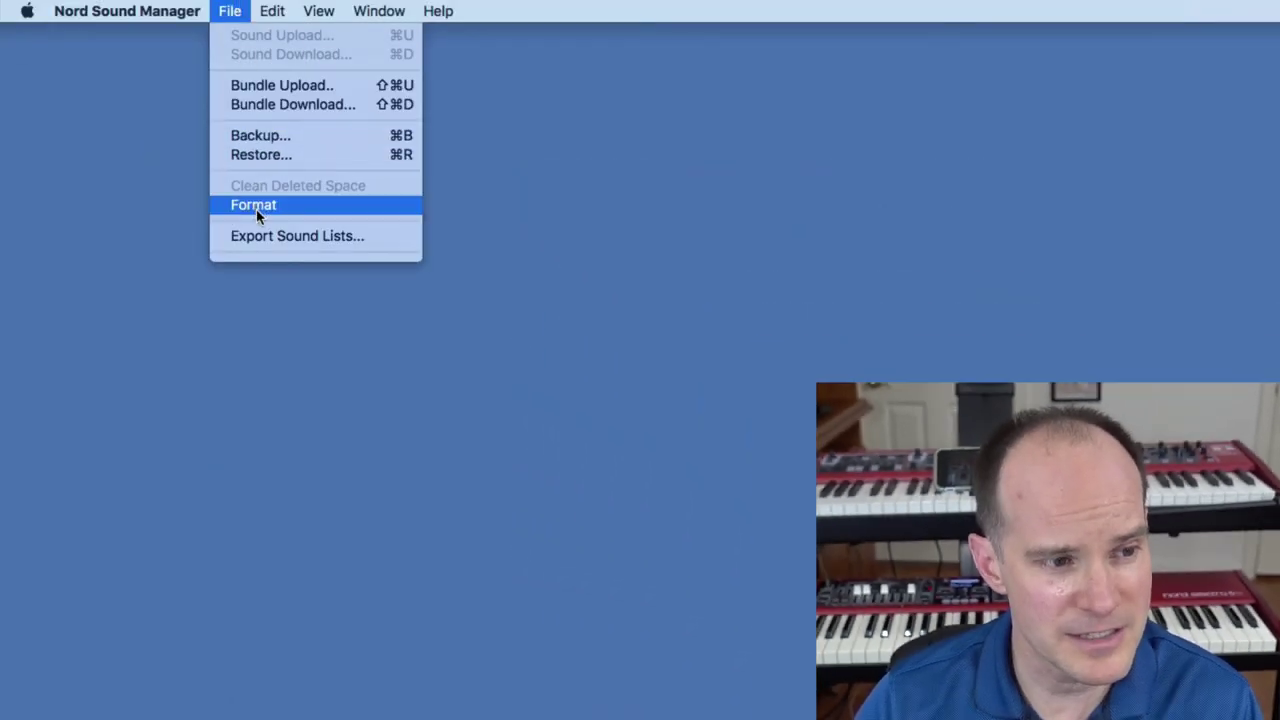
- Format the set list partition, confirming the erase of all set list files
{"action": "left_click", "coordinate": [256, 206]}
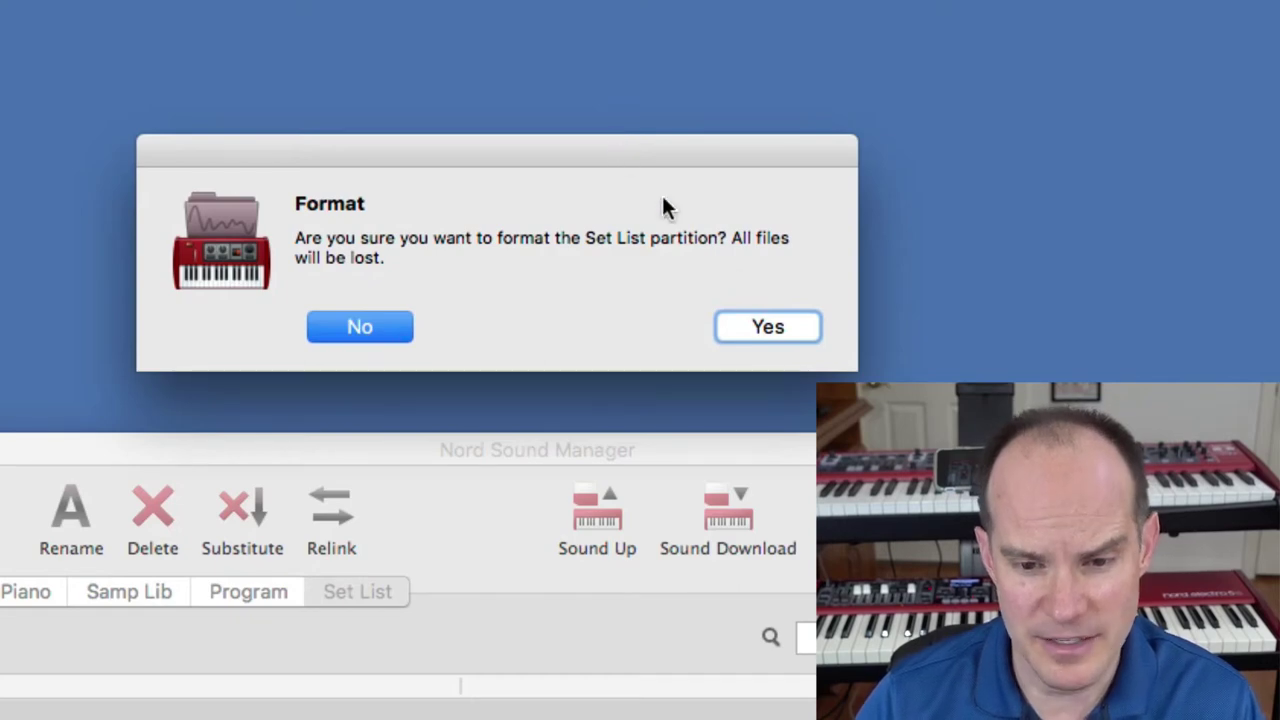
{"action": "left_click", "coordinate": [785, 336]}
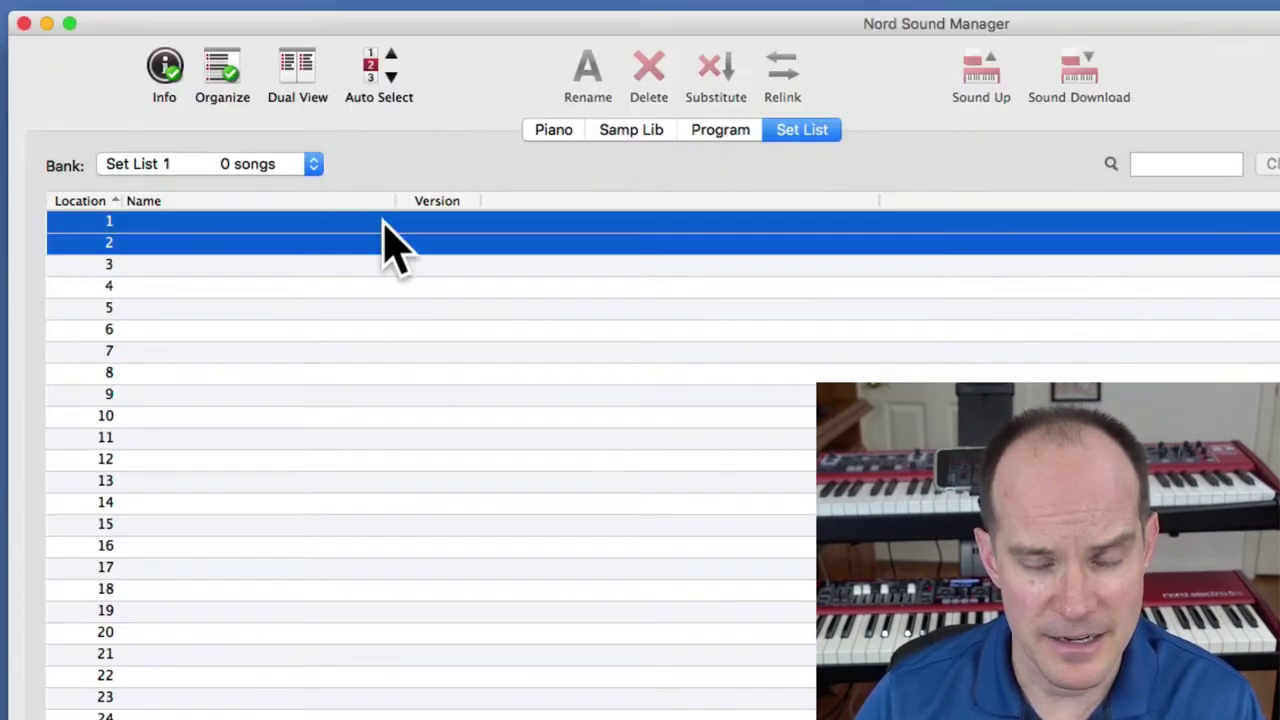
{"action": "left_click", "coordinate": [540, 264]}
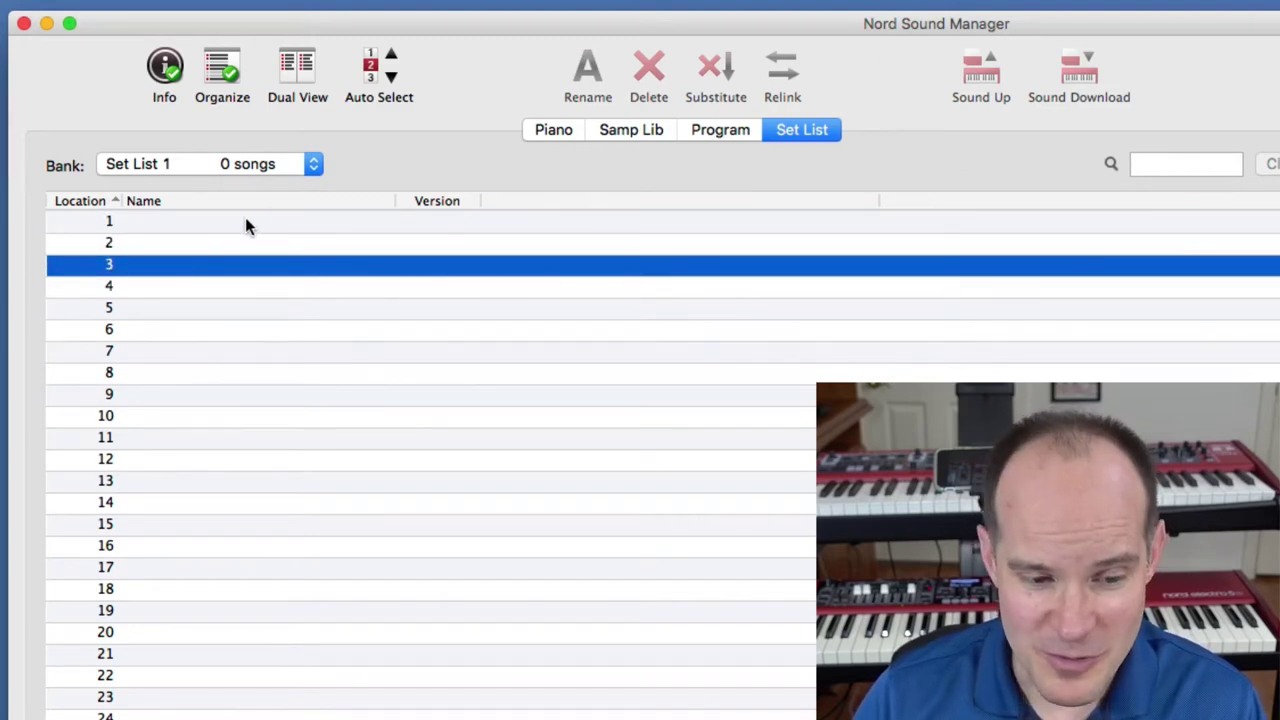
- Browse the now-empty Set List locations 1 through 7
{"action": "left_click", "coordinate": [248, 240]}
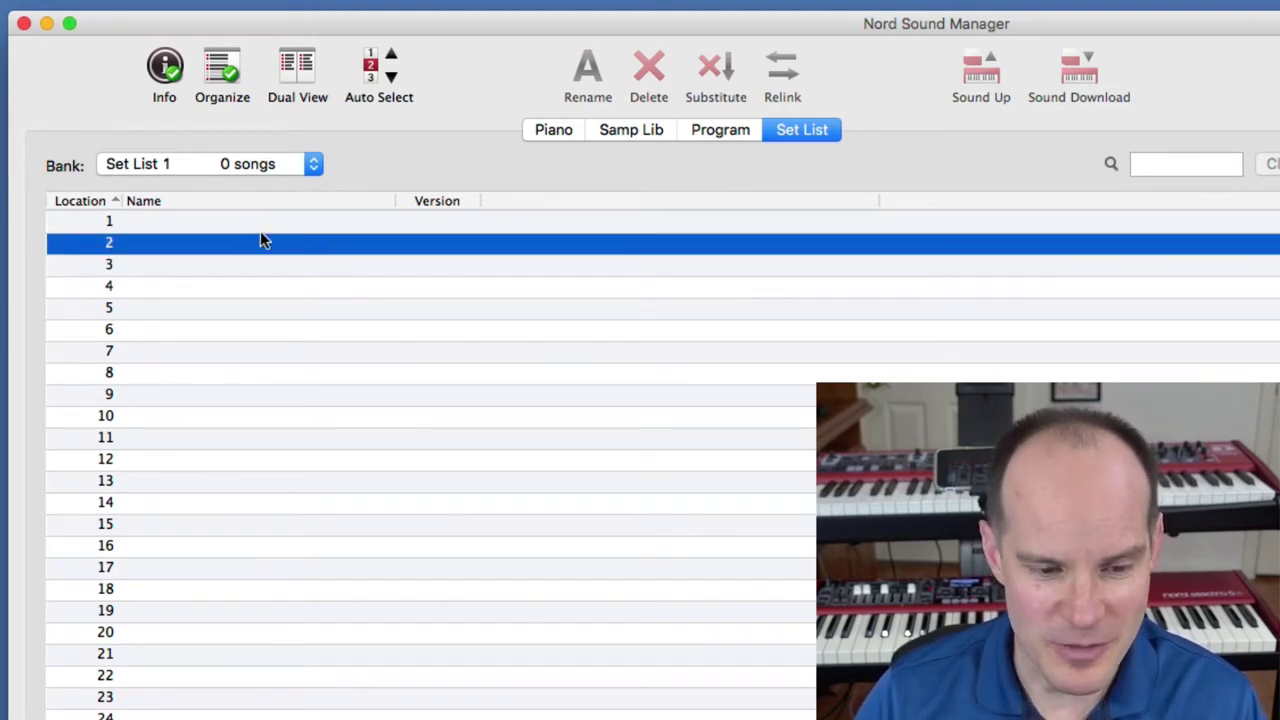
{"action": "right_click", "coordinate": [264, 242]}
{"action": "left_click", "coordinate": [242, 259]}
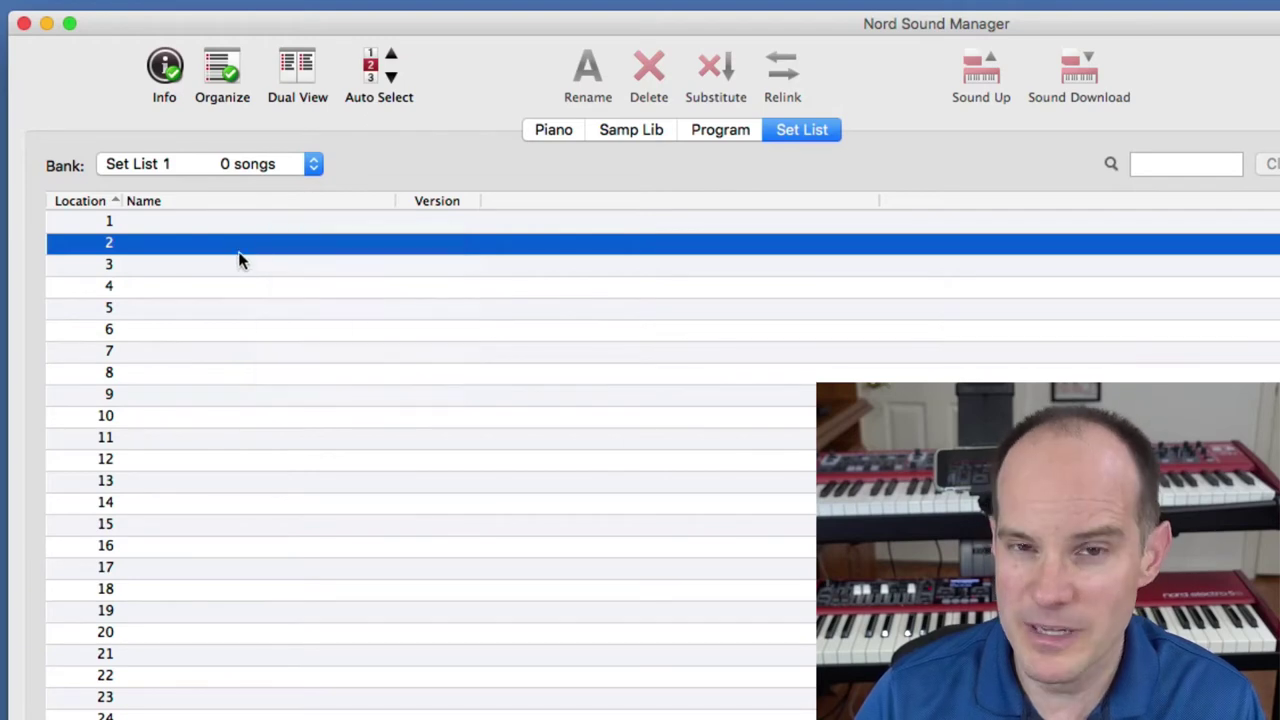
{"action": "left_click", "coordinate": [277, 219]}
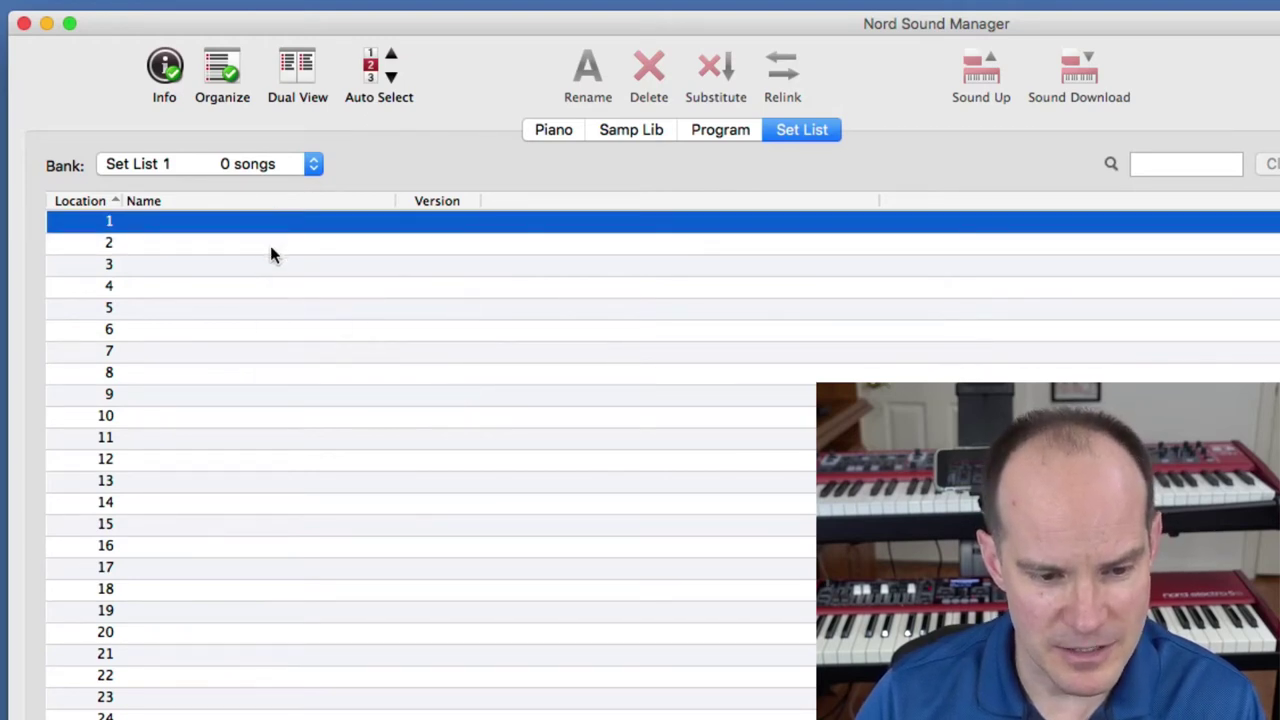
{"action": "left_click", "coordinate": [271, 246]}
{"action": "left_click", "coordinate": [292, 350]}
{"action": "left_click", "coordinate": [292, 226]}
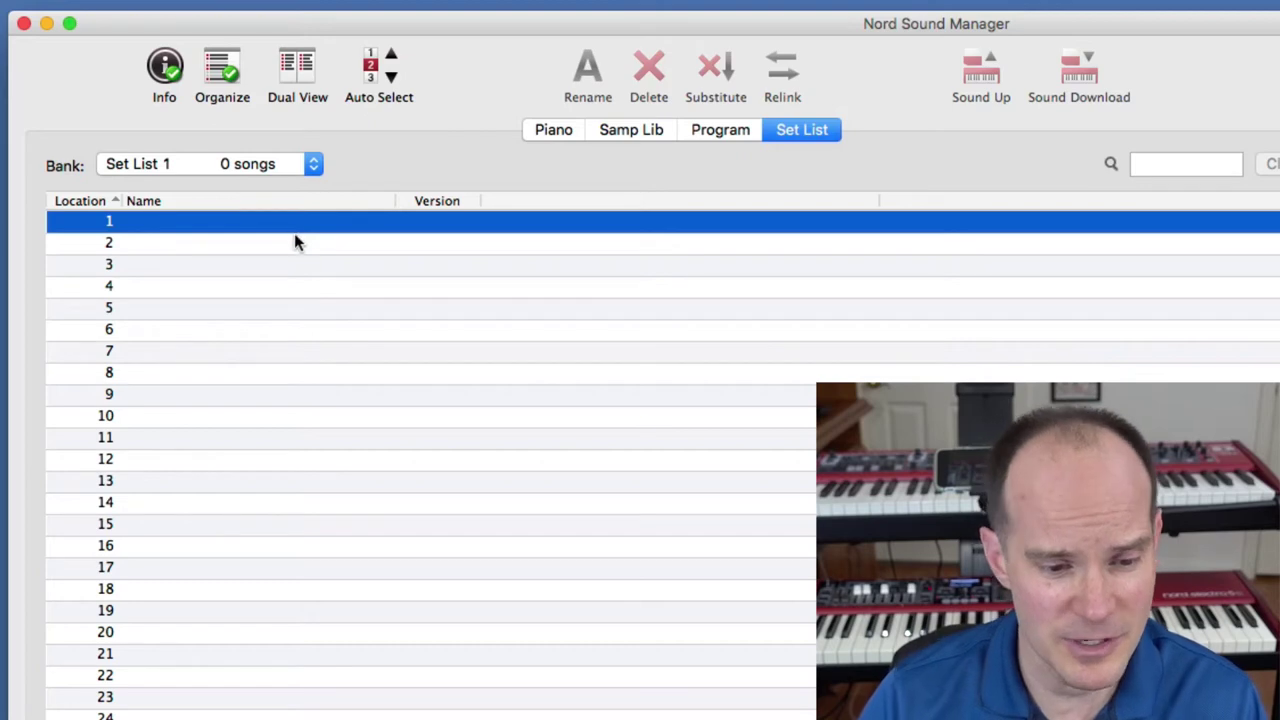
{"action": "left_click", "coordinate": [350, 286]}
{"action": "left_click", "coordinate": [369, 266]}
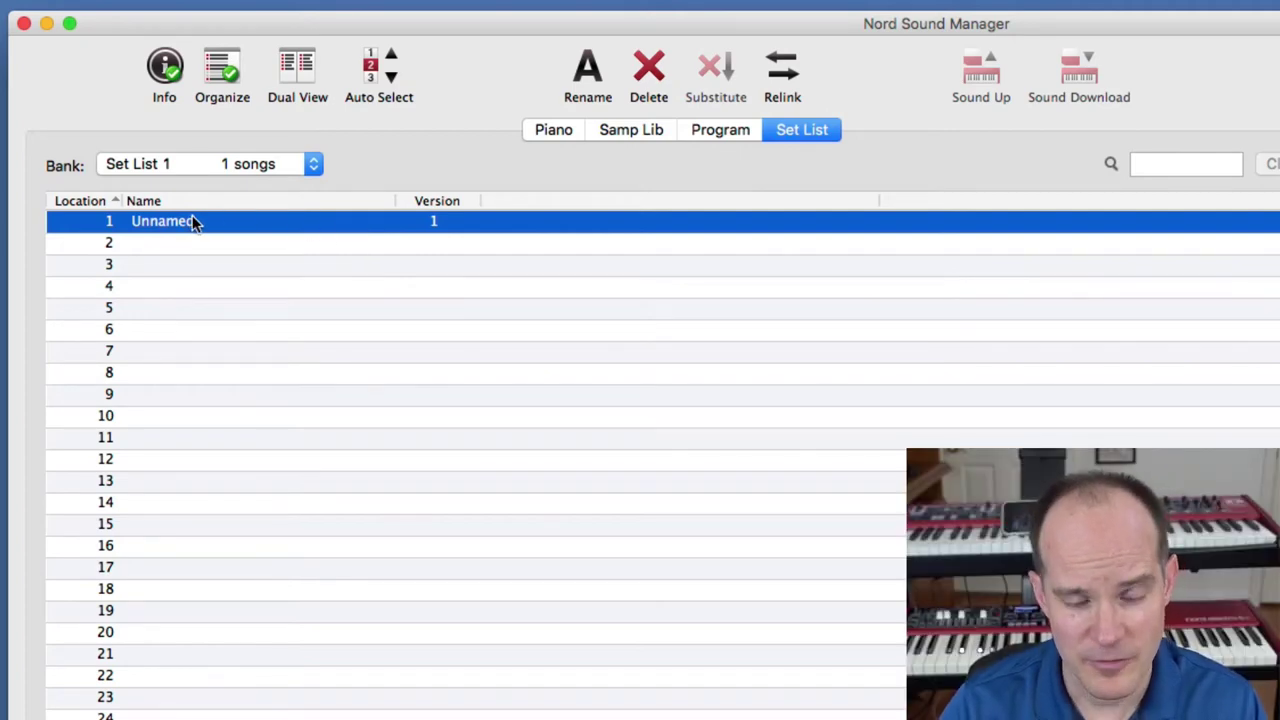
- Start renaming the Unnamed song and enter 'Thats th Problem' as its new name
{"action": "right_click", "coordinate": [192, 221]}
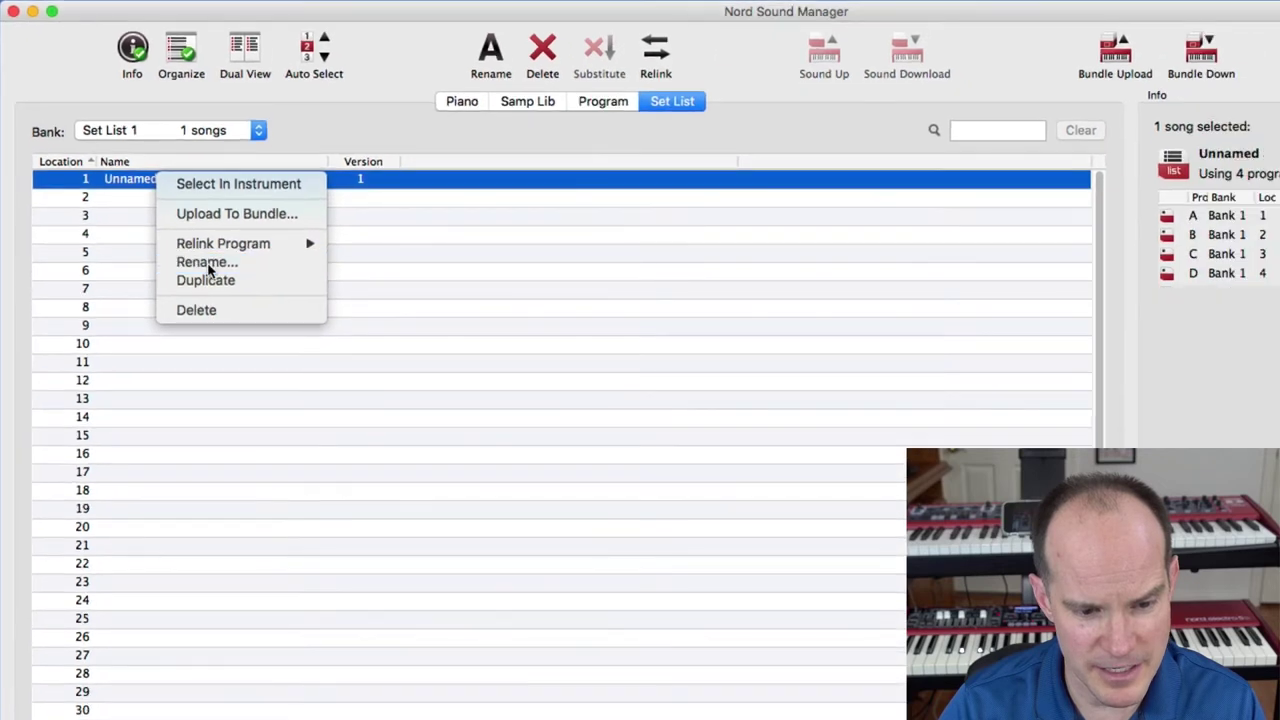
{"action": "left_click", "coordinate": [252, 319]}
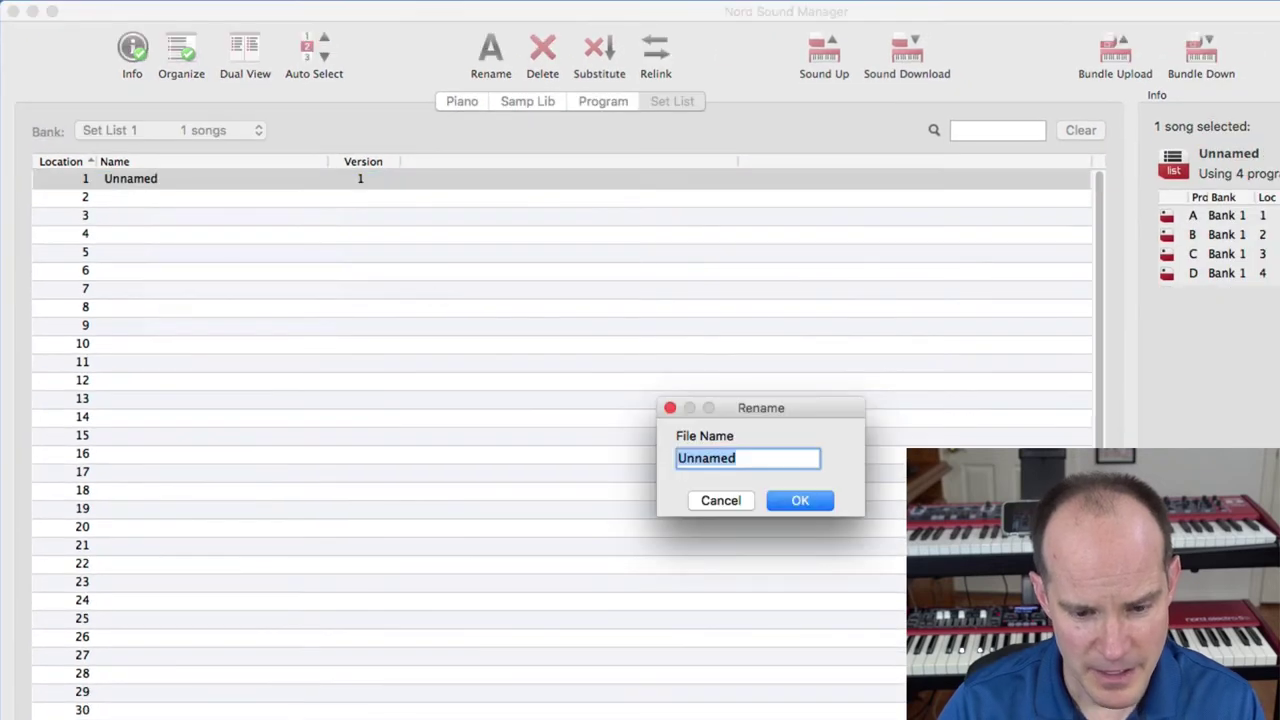
{"action": "key", "text": "BackSpace"}
{"action": "type", "text": "THE"}
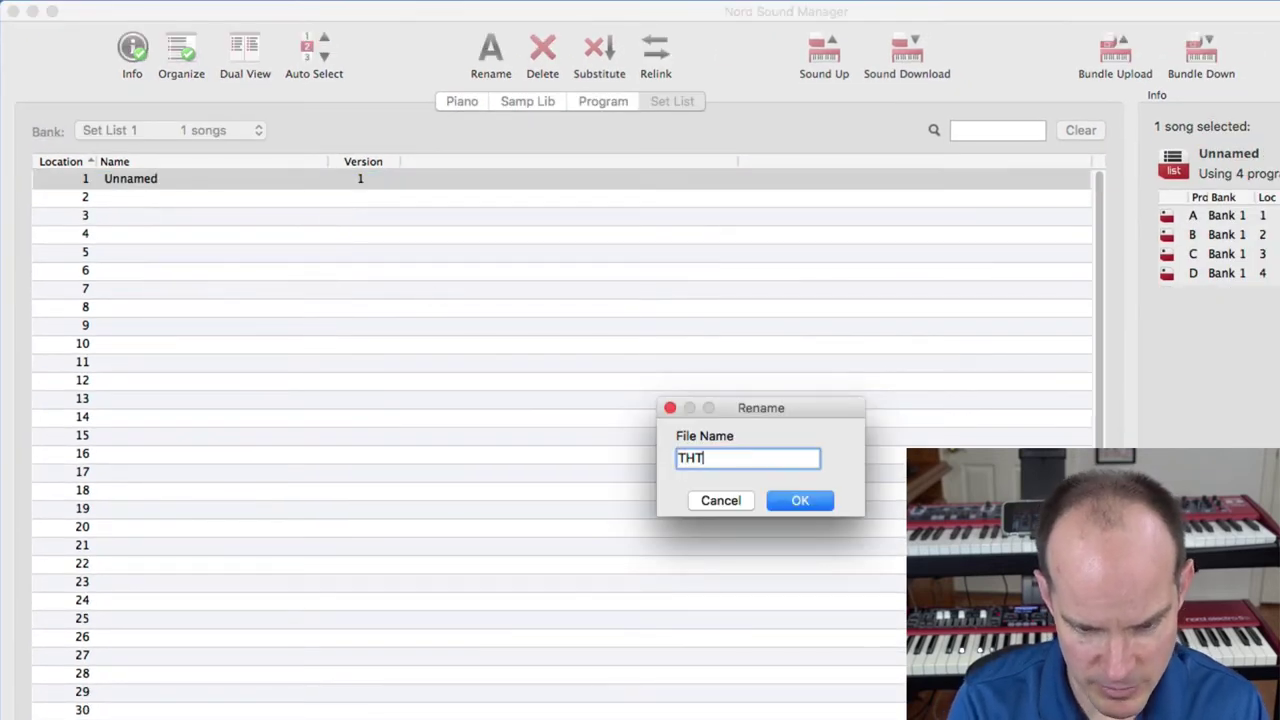
{"action": "key", "text": "BackSpace"}
{"action": "key", "text": "BackSpace"}
{"action": "type", "text": "hats"}
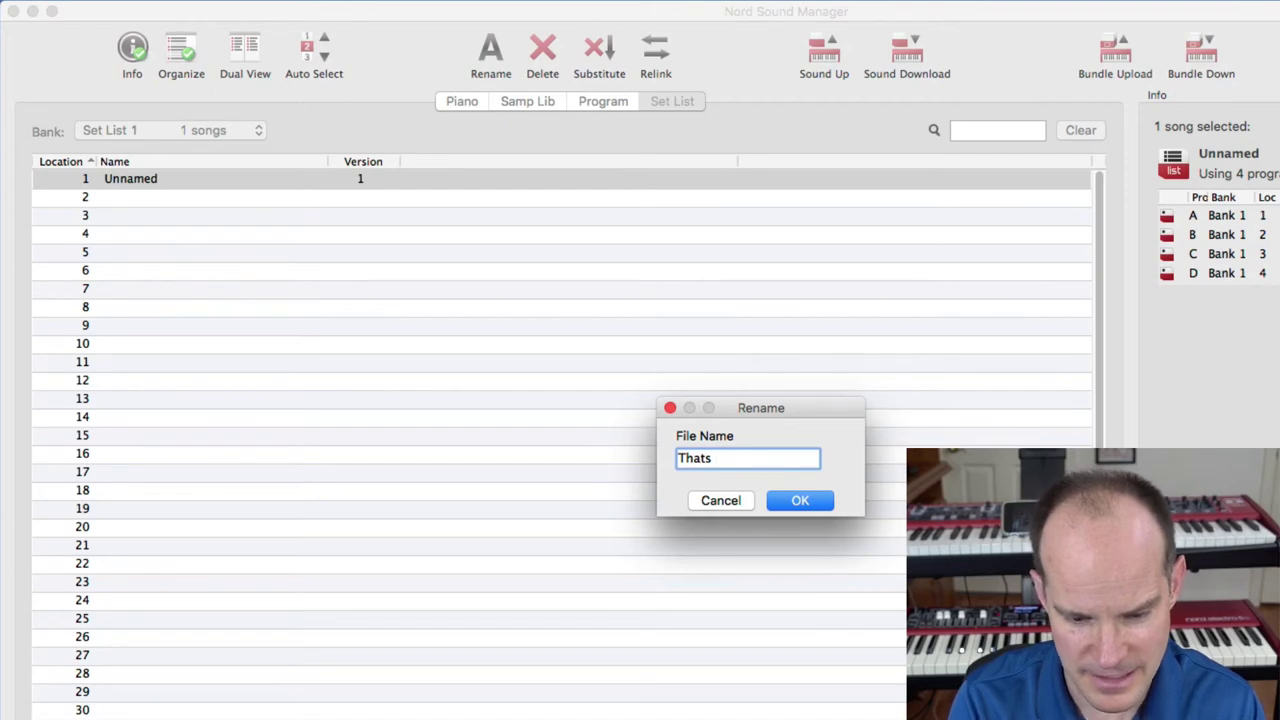
{"action": "type", "text": "the Proble"}
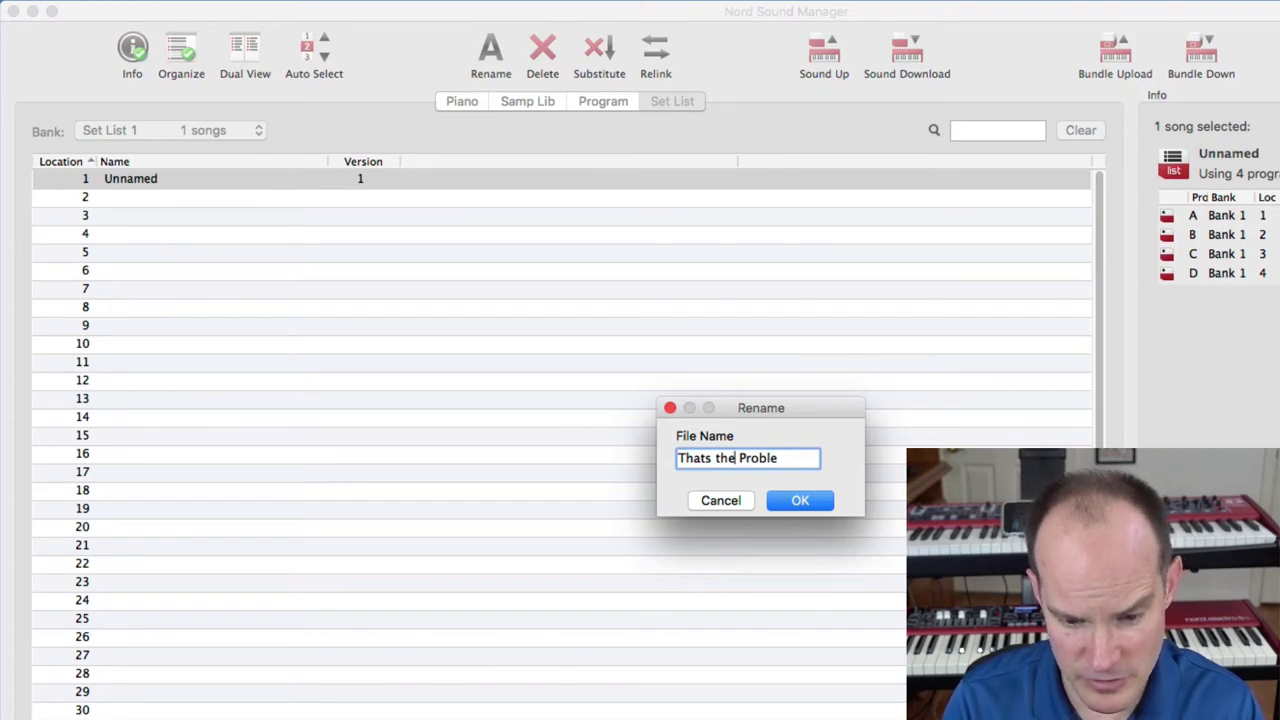
{"action": "key", "text": "BackSpace"}
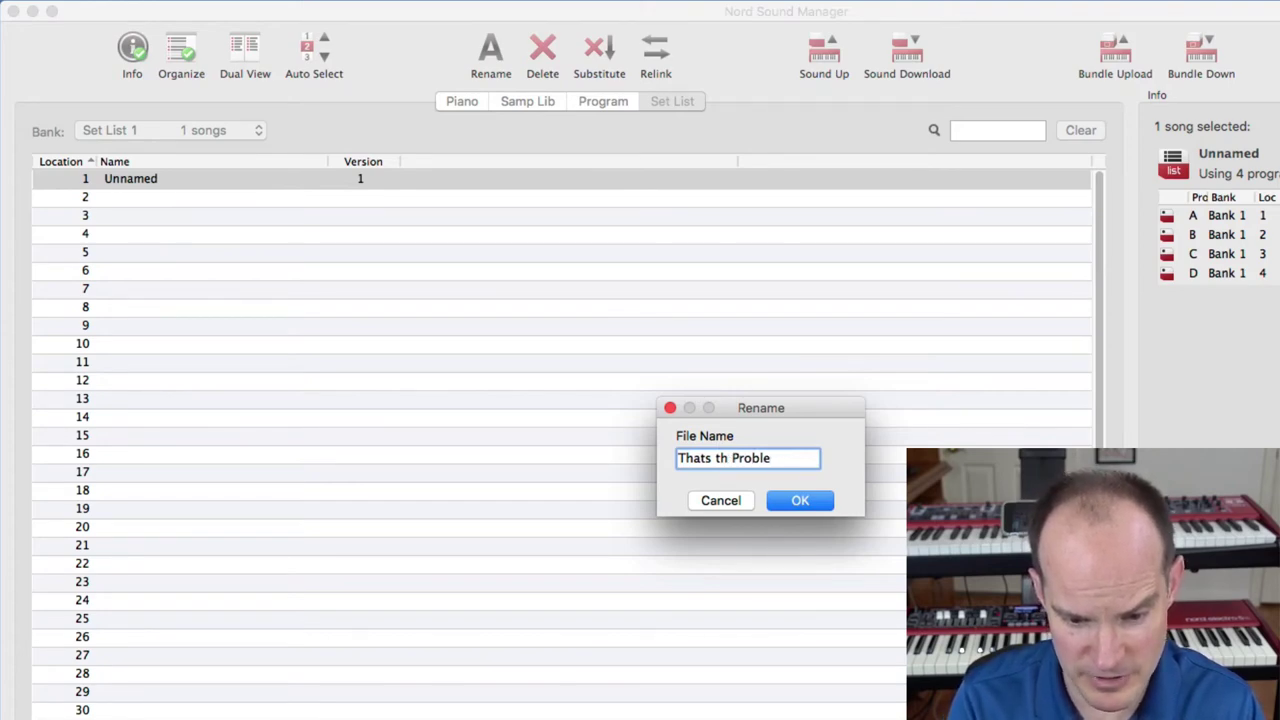
{"action": "type", "text": "m"}
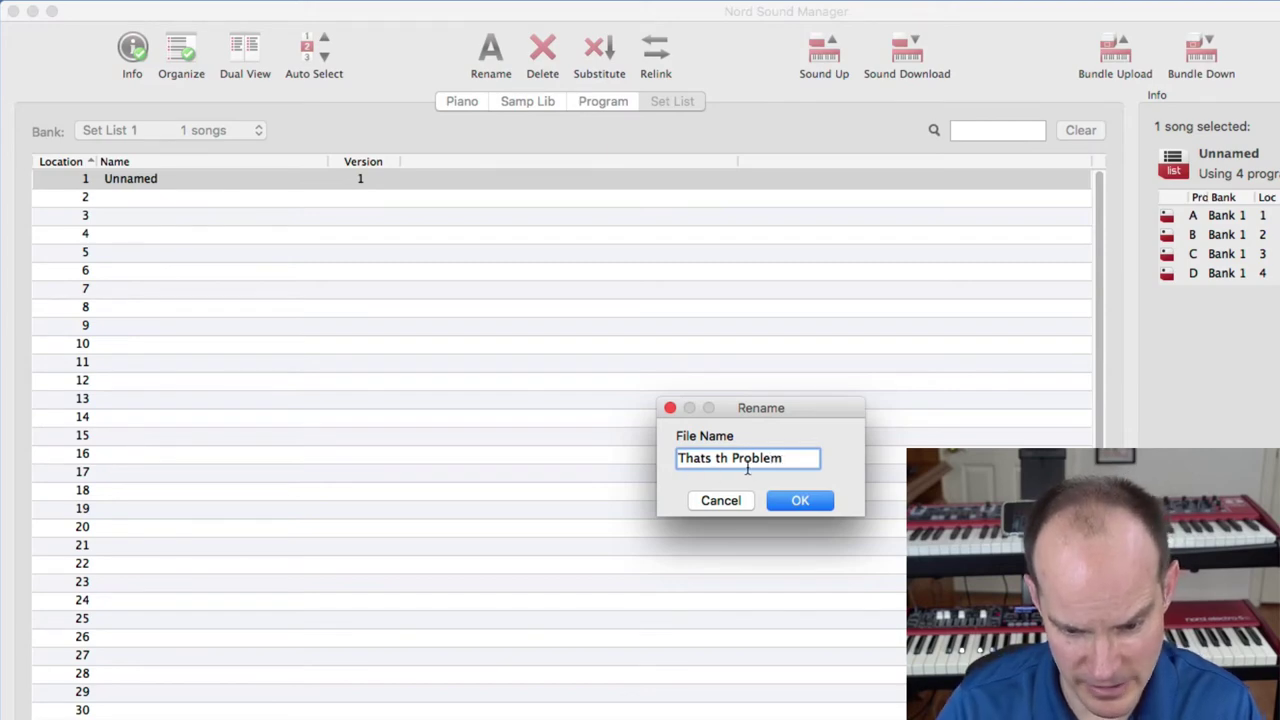
- Confirm the name Thats th Problem and bring up the song's Relink Program options
{"action": "left_click", "coordinate": [800, 501]}
{"action": "right_click", "coordinate": [263, 189]}
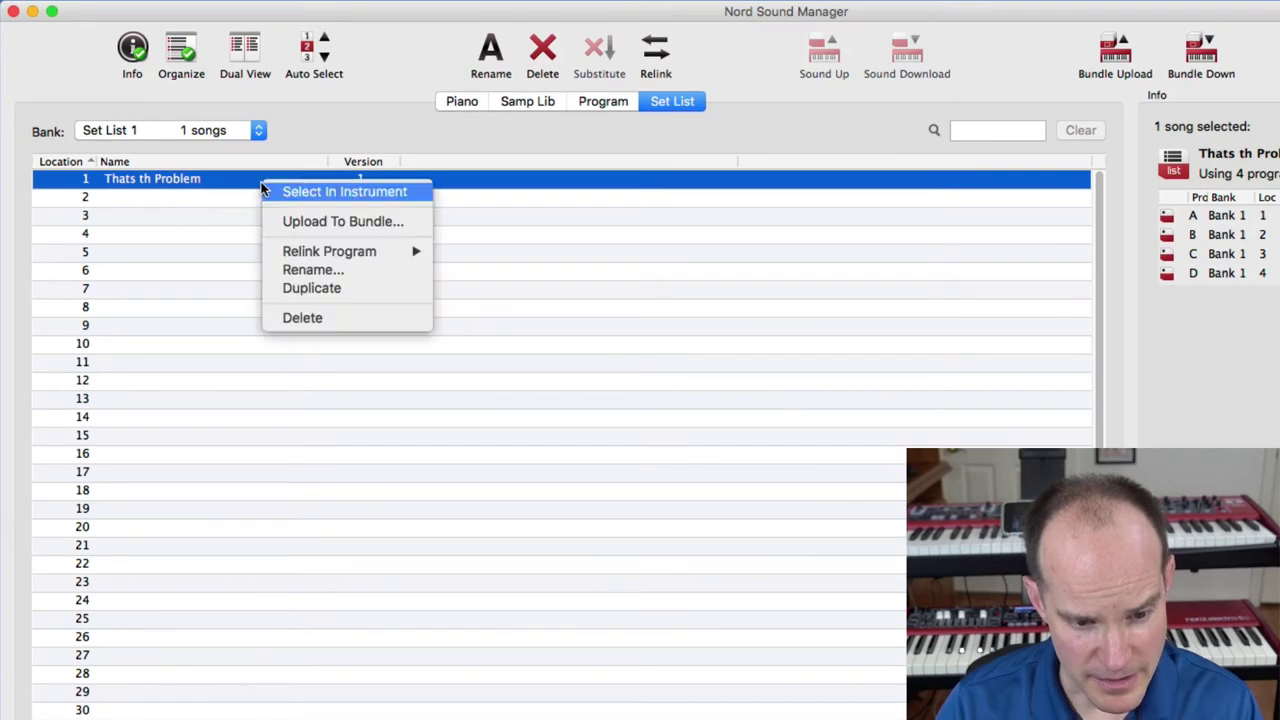
{"action": "mouse_move", "coordinate": [304, 251]}
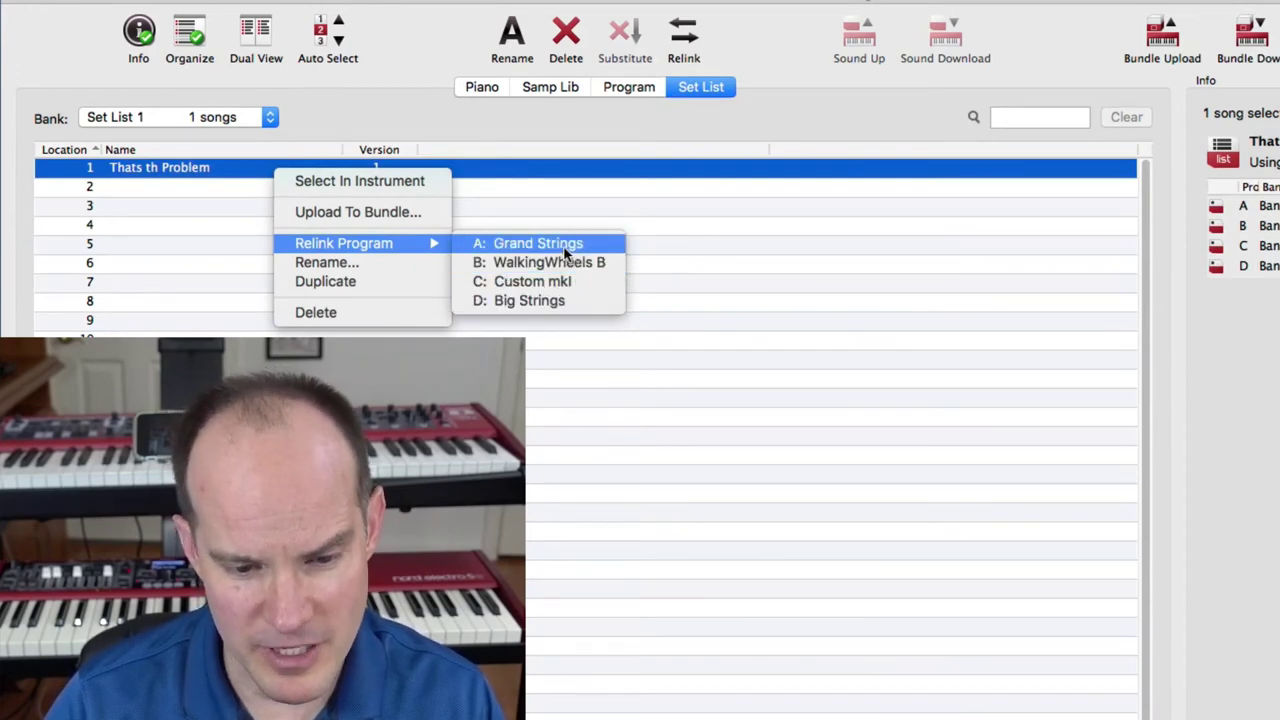
- Relink part A from Grand Strings to Bank 5 Bass-Piano
{"action": "left_click", "coordinate": [568, 246]}
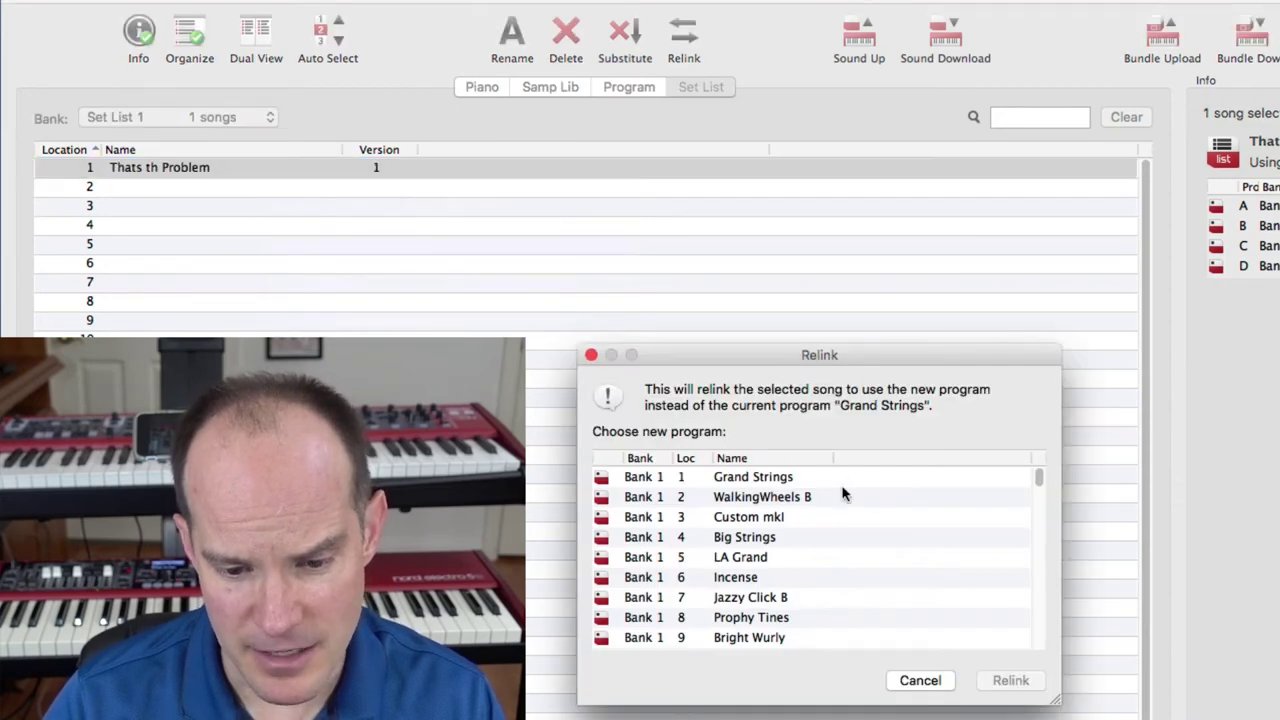
{"action": "left_click_drag", "start_coordinate": [1037, 484], "coordinate": [1040, 636]}
{"action": "scroll", "coordinate": [980, 607], "scroll_direction": "down", "scroll_amount": 3}
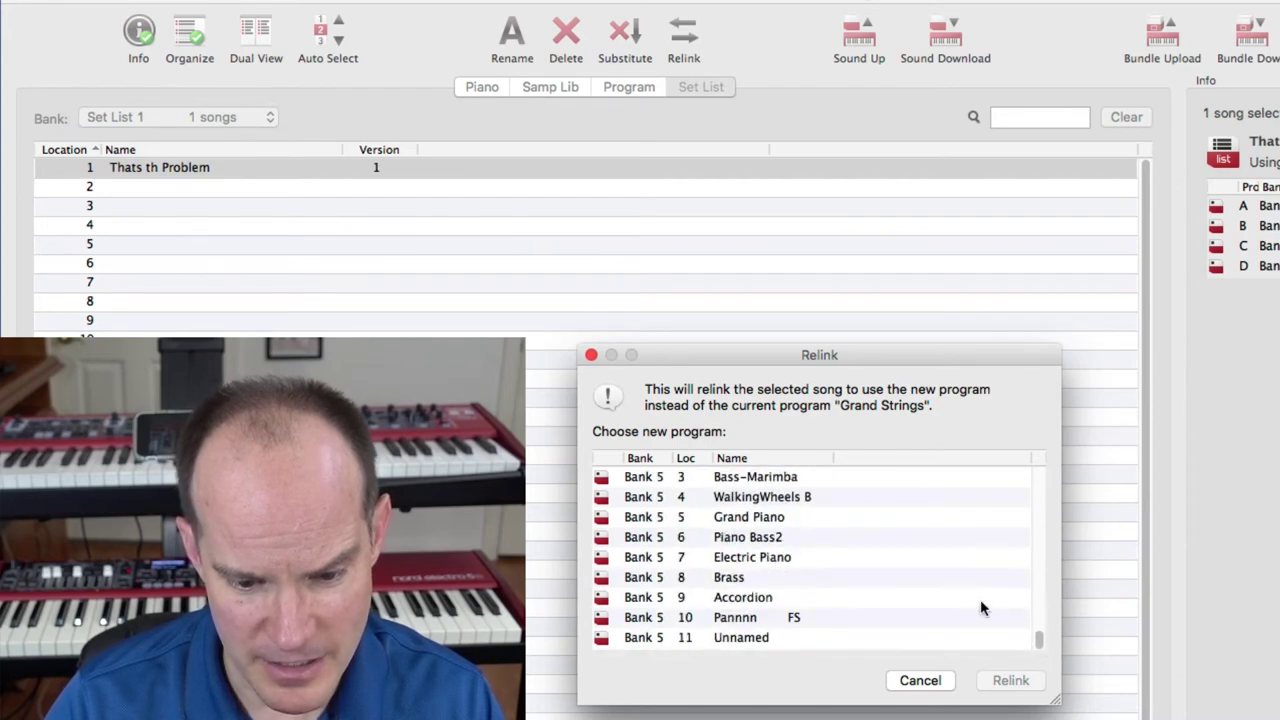
{"action": "scroll", "coordinate": [870, 576], "scroll_direction": "up", "scroll_amount": 1}
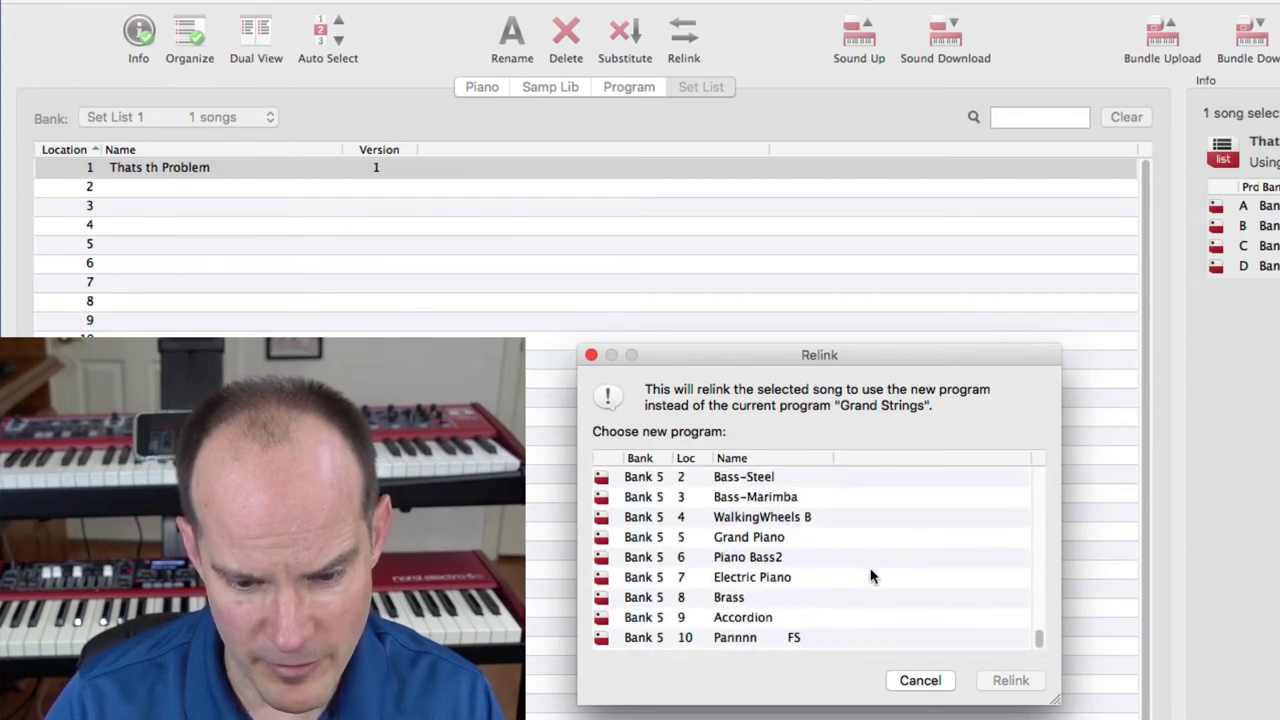
{"action": "scroll", "coordinate": [842, 572], "scroll_direction": "up", "scroll_amount": 2}
{"action": "scroll", "coordinate": [845, 574], "scroll_direction": "up", "scroll_amount": 1}
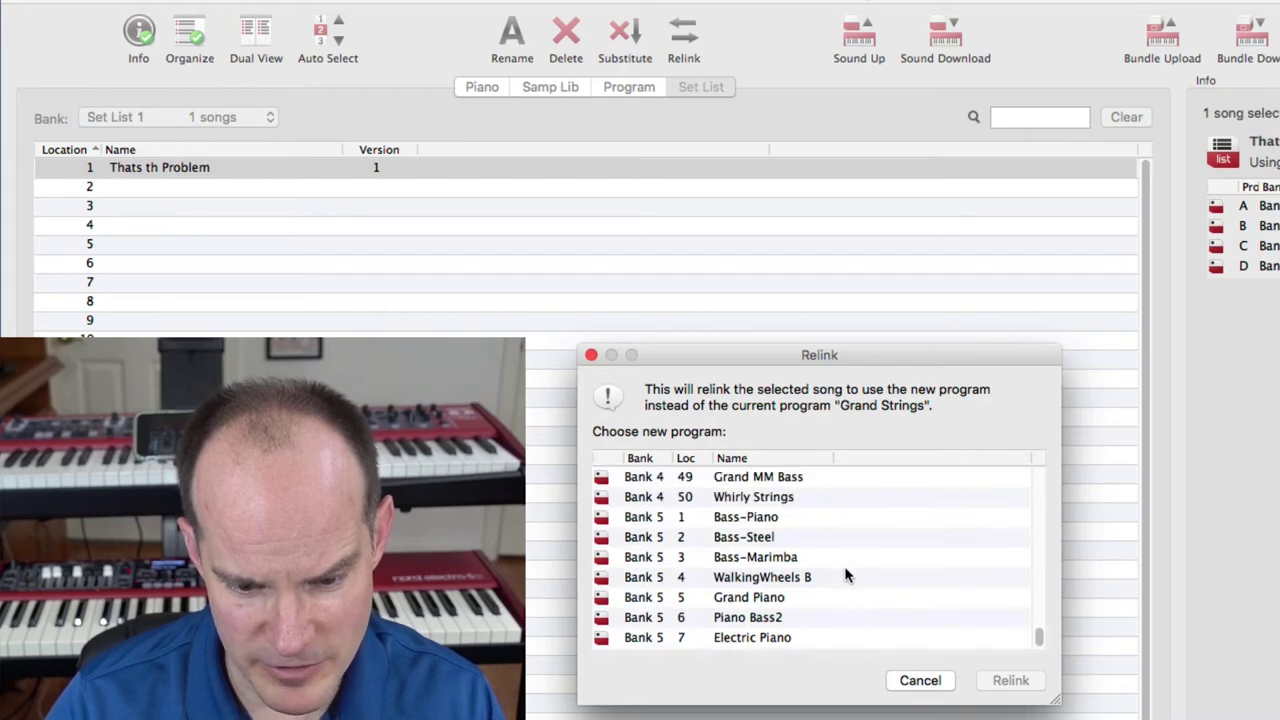
{"action": "left_click", "coordinate": [770, 521]}
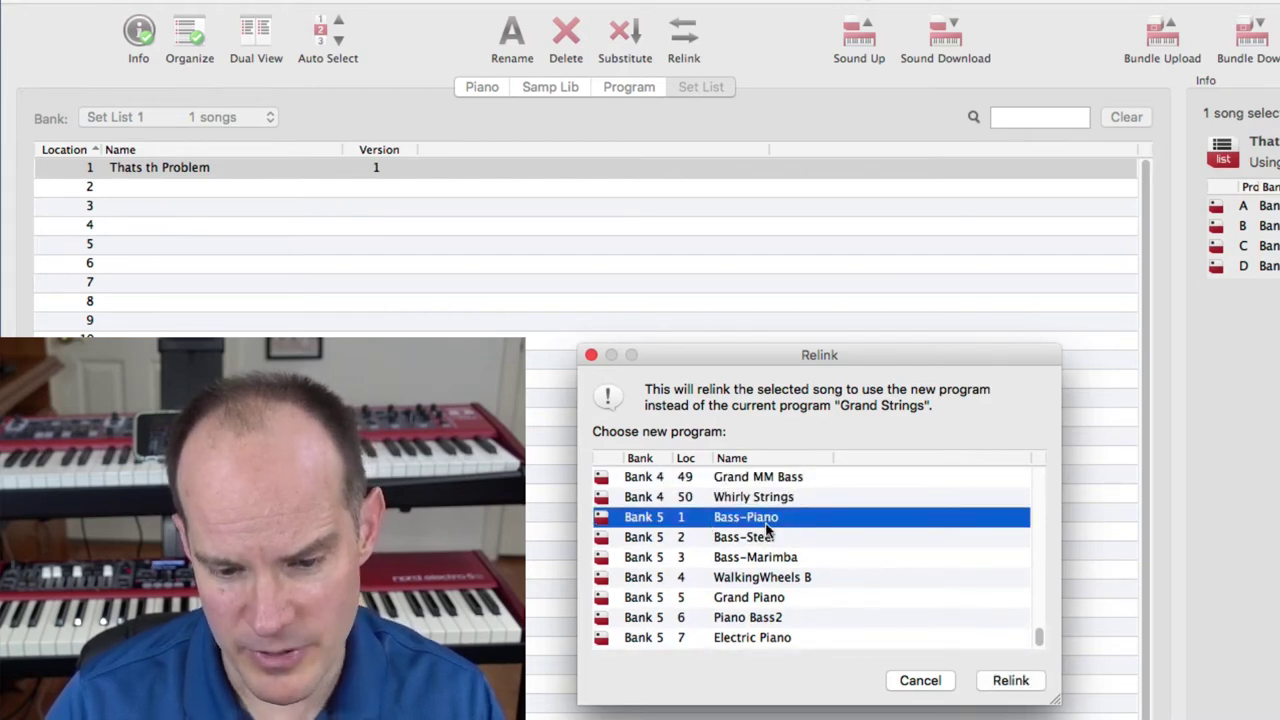
{"action": "left_click", "coordinate": [1016, 684]}
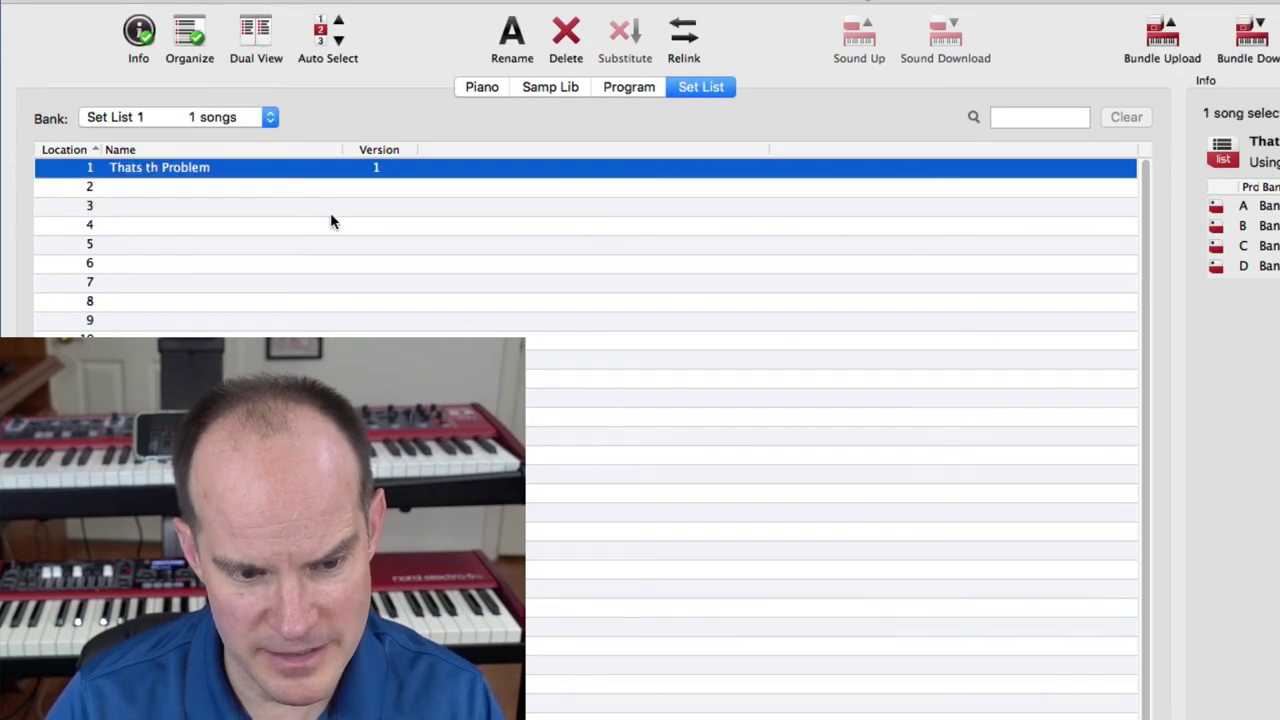
- Relink program slot B from WalkingWheels B to Bass-Marimba
{"action": "right_click", "coordinate": [351, 171]}
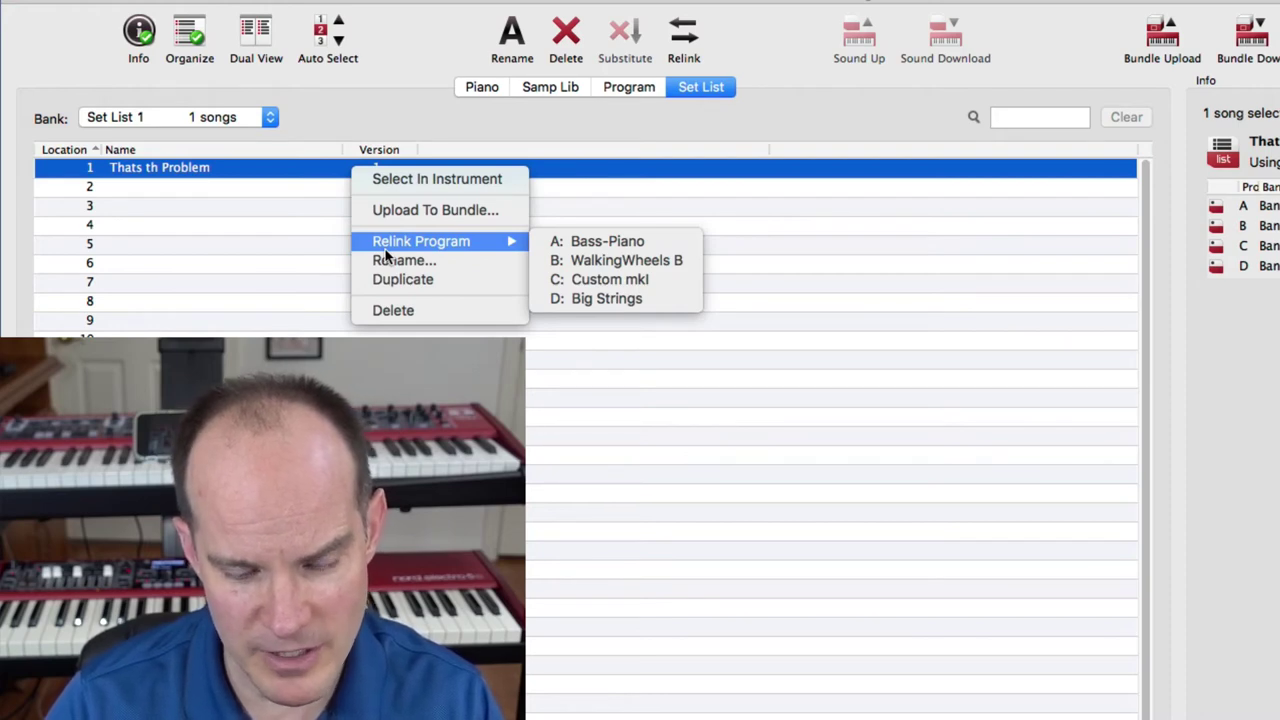
{"action": "left_click", "coordinate": [605, 261]}
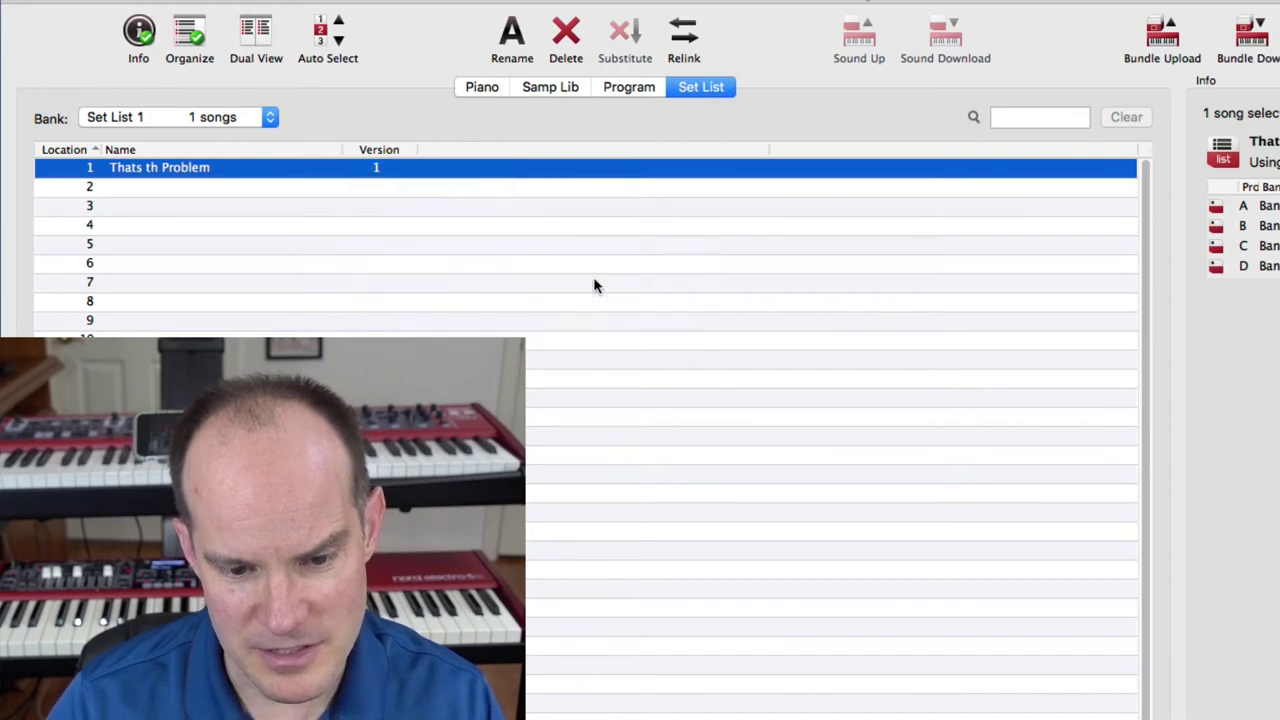
{"action": "left_click_drag", "start_coordinate": [1038, 484], "coordinate": [1044, 663]}
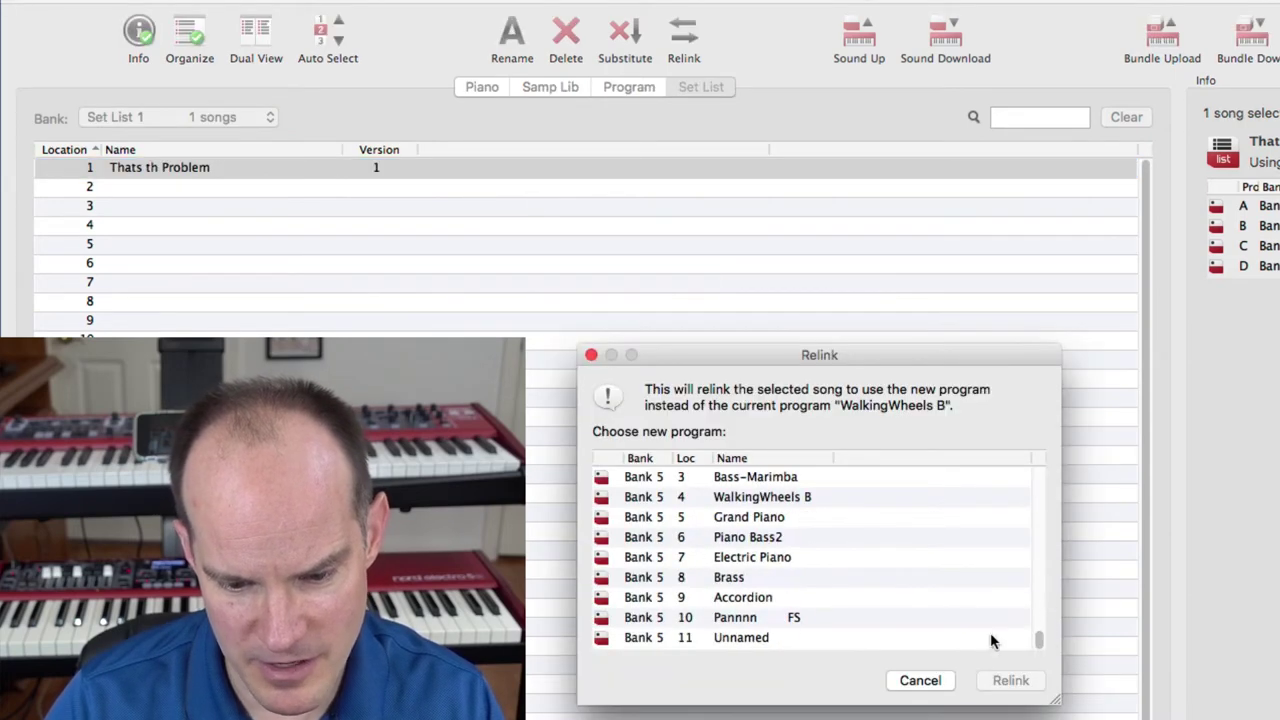
{"action": "scroll", "coordinate": [905, 607], "scroll_direction": "up", "scroll_amount": 2}
{"action": "left_click", "coordinate": [779, 558]}
{"action": "left_click", "coordinate": [1020, 681]}
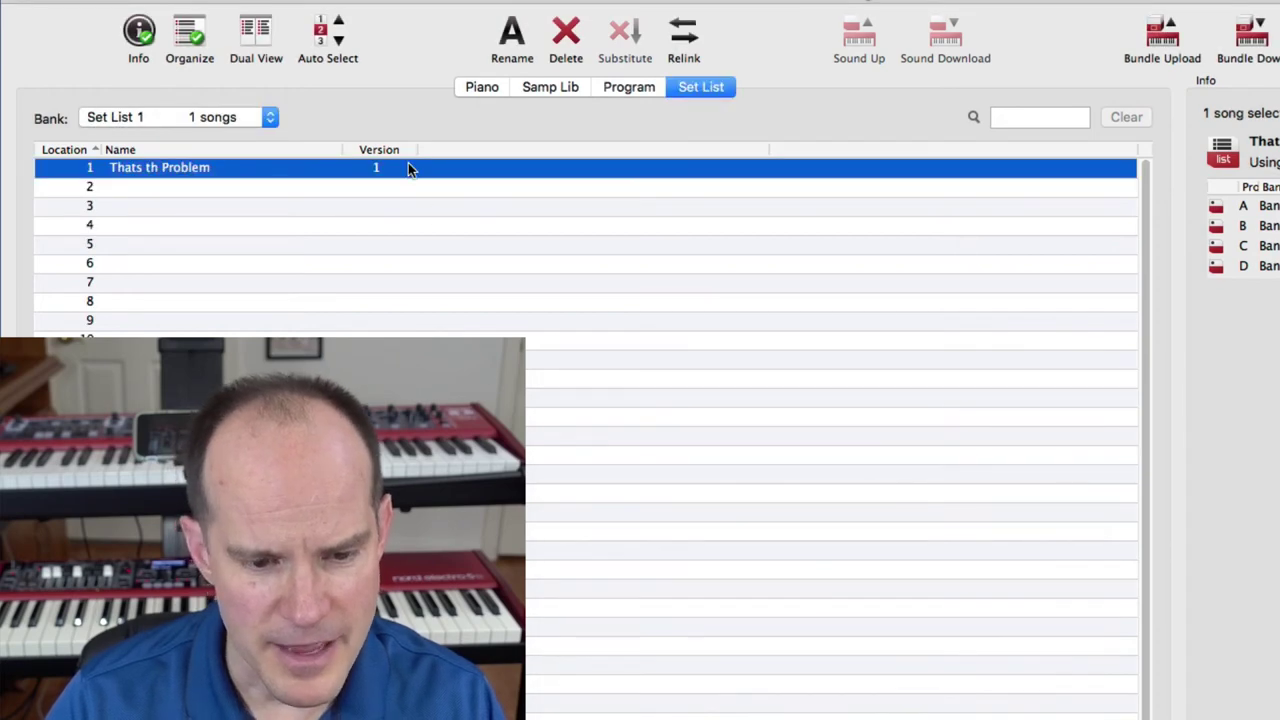
- Relink program slot C from Custom mkI to Bass-Steel
{"action": "right_click", "coordinate": [411, 167]}
{"action": "mouse_move", "coordinate": [455, 245]}
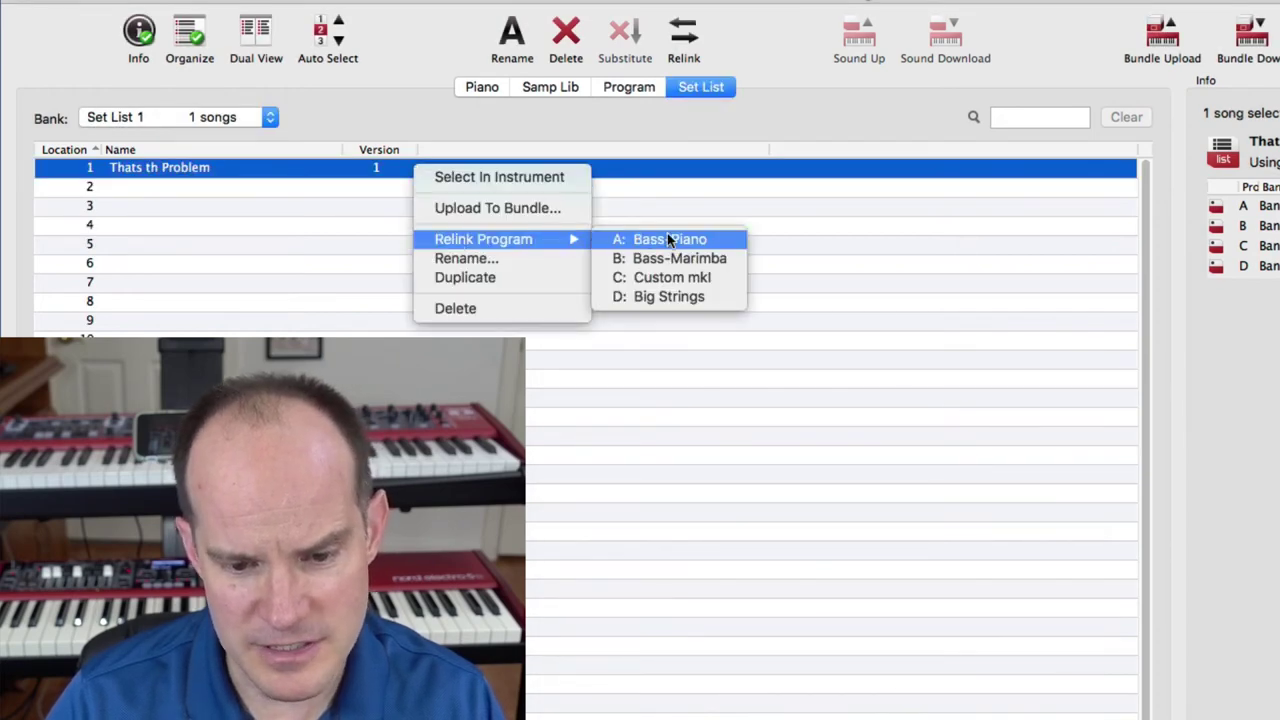
{"action": "left_click", "coordinate": [675, 277]}
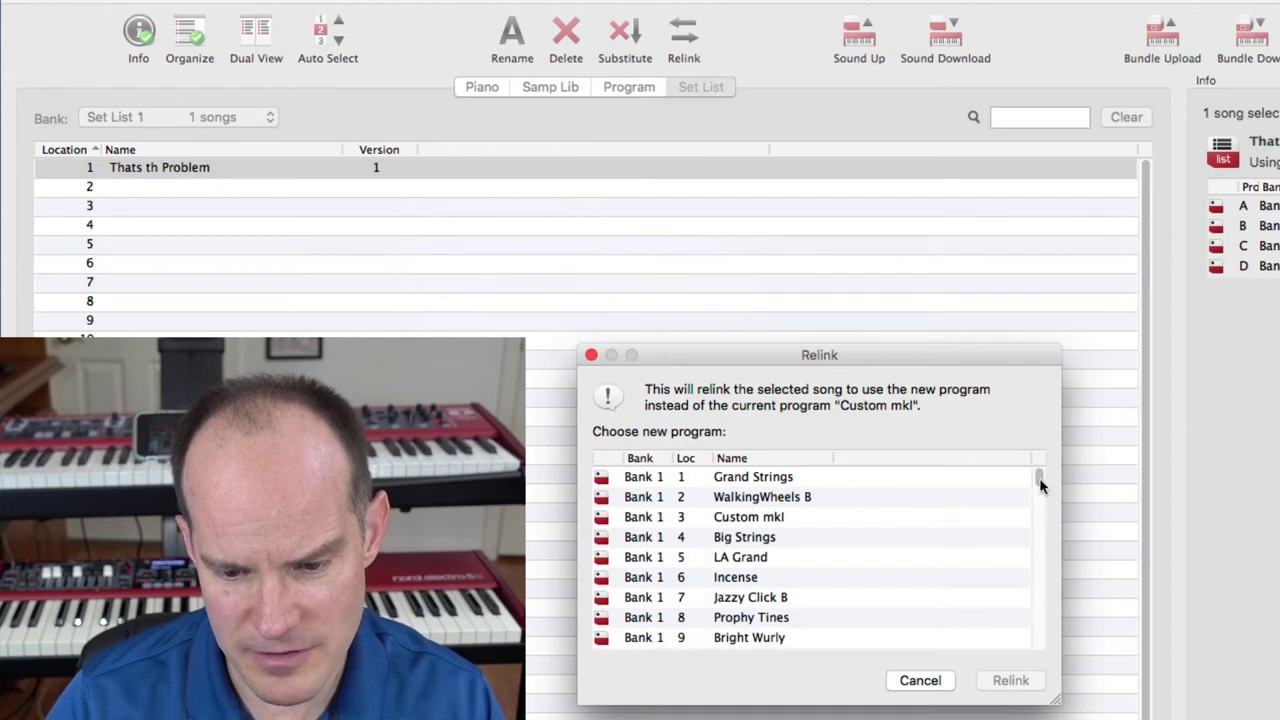
{"action": "left_click_drag", "start_coordinate": [1039, 480], "coordinate": [1060, 658]}
{"action": "scroll", "coordinate": [940, 600], "scroll_direction": "up", "scroll_amount": 1}
{"action": "scroll", "coordinate": [940, 600], "scroll_direction": "up", "scroll_amount": 1}
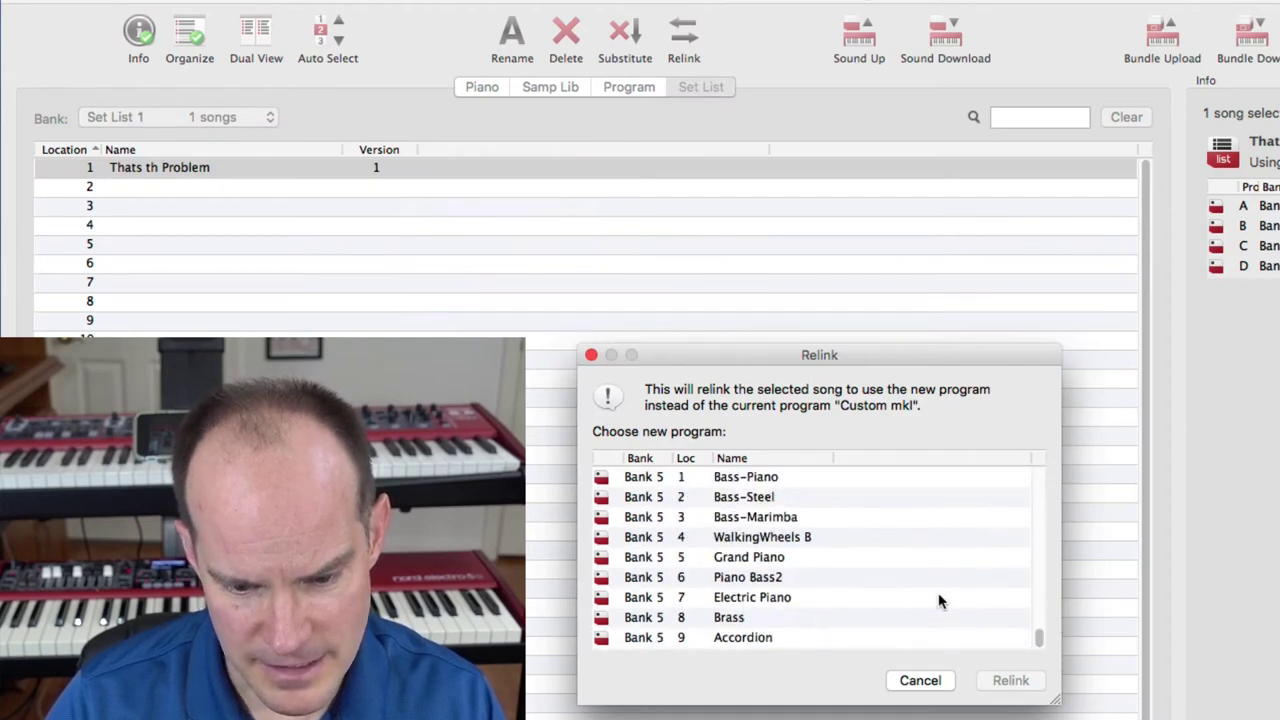
{"action": "scroll", "coordinate": [785, 537], "scroll_direction": "up", "scroll_amount": 2}
{"action": "left_click", "coordinate": [790, 537]}
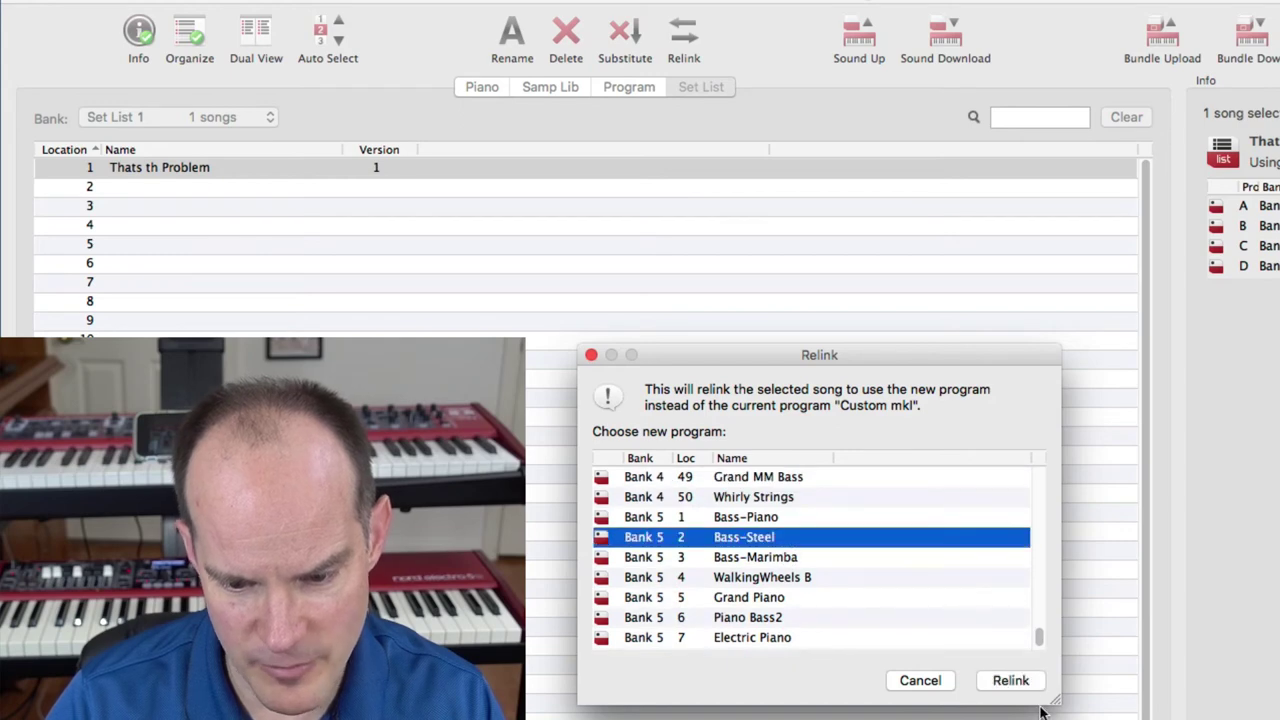
{"action": "left_click", "coordinate": [1015, 681]}
- Check the song's linked programs without changing anything
{"action": "right_click", "coordinate": [395, 168]}
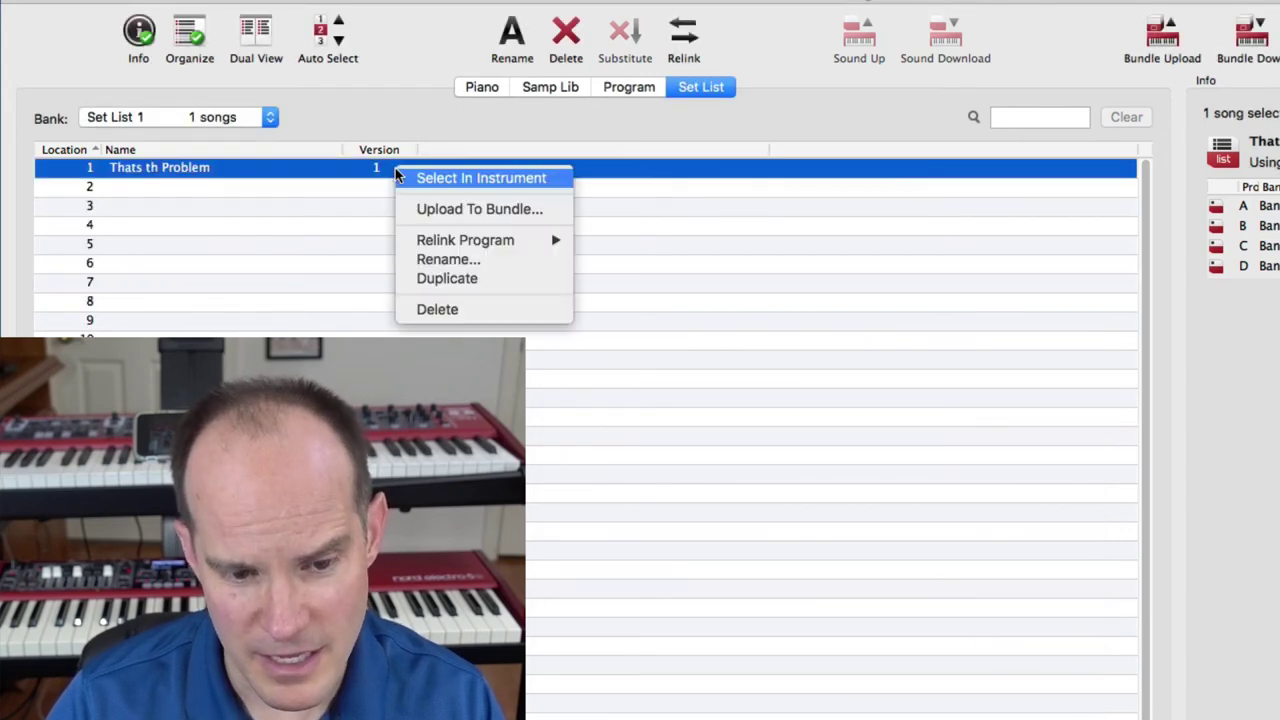
{"action": "mouse_move", "coordinate": [421, 238]}
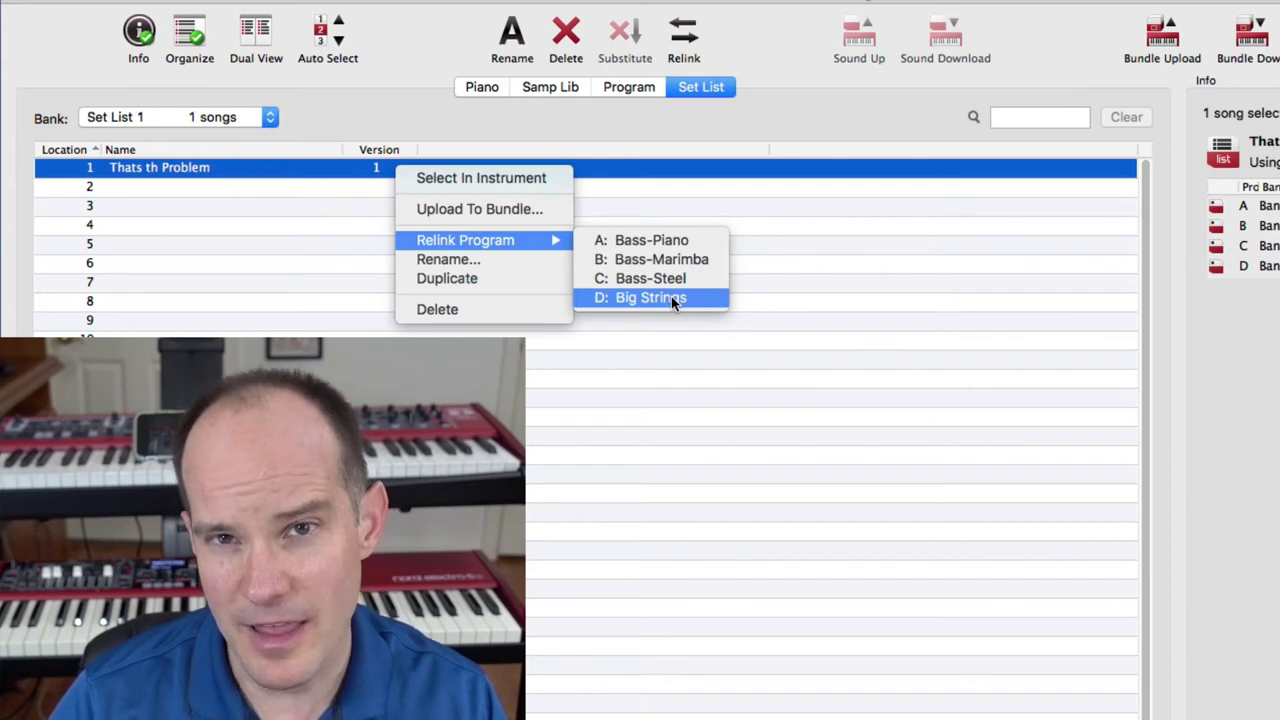
{"action": "left_click", "coordinate": [908, 289]}
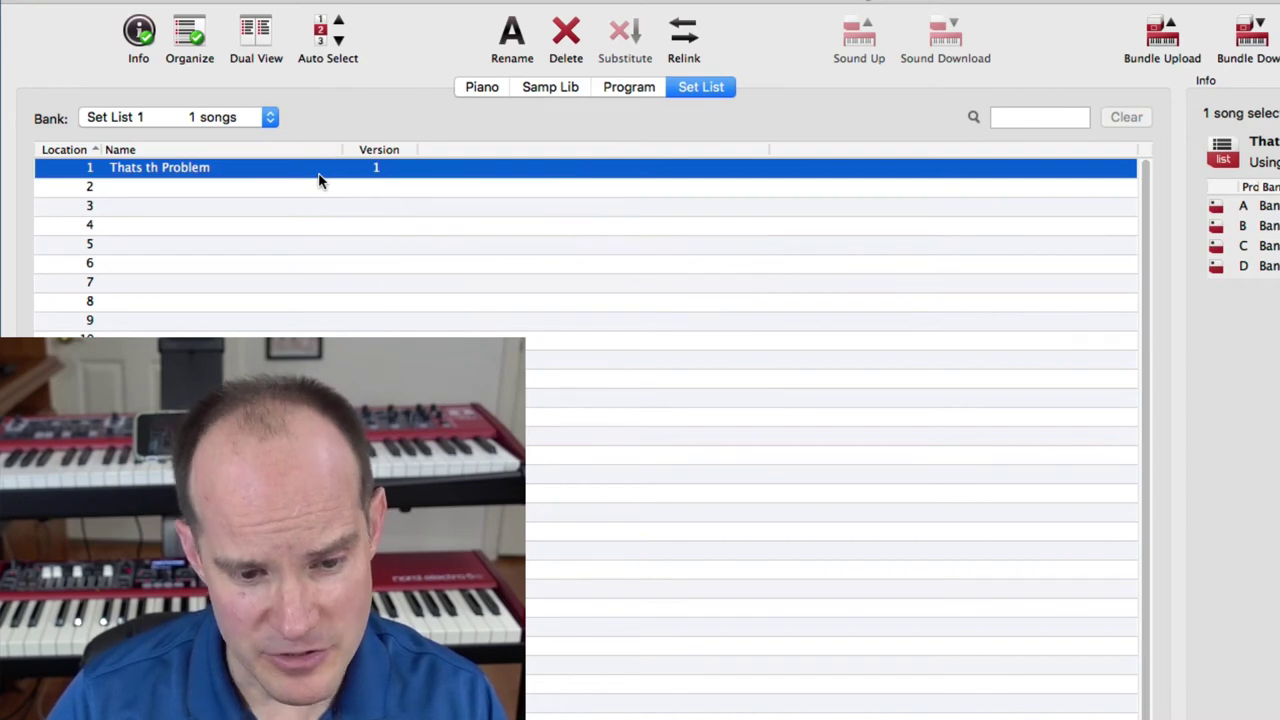
- Duplicate Thats th Problem and rename the copy 'Yes Dear'
{"action": "right_click", "coordinate": [280, 176]}
{"action": "left_click", "coordinate": [324, 279]}
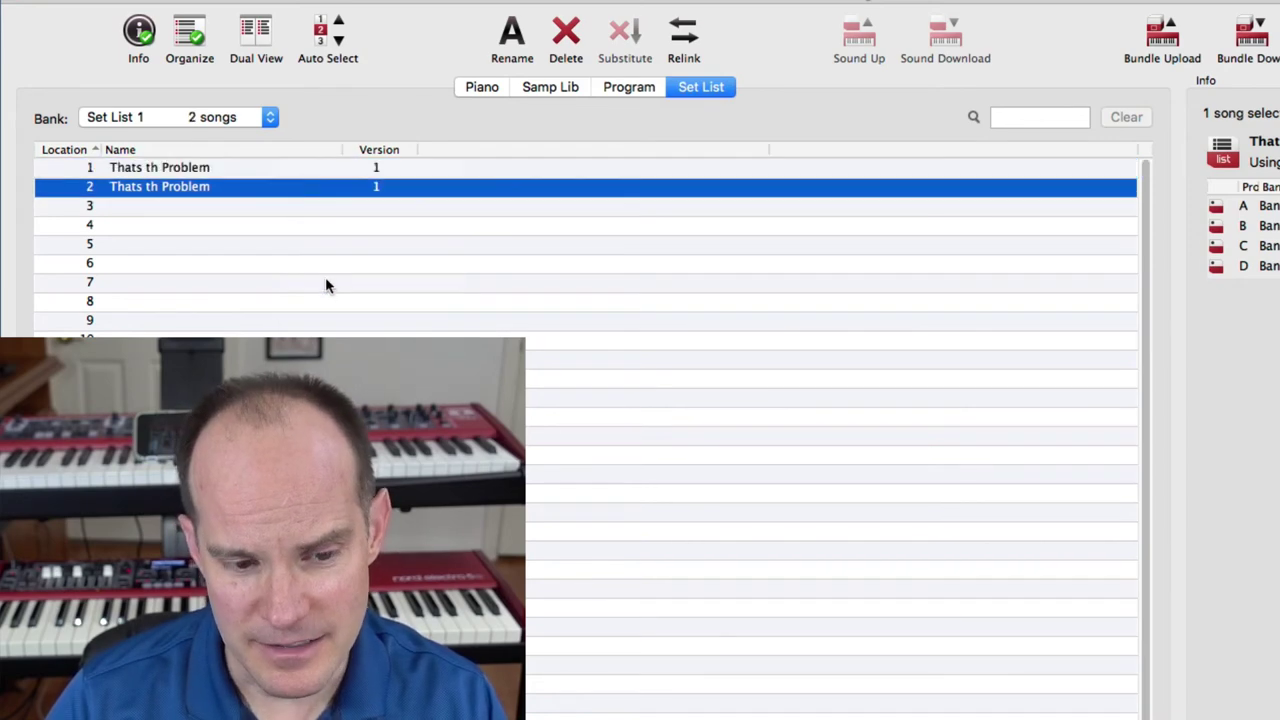
{"action": "right_click", "coordinate": [180, 192]}
{"action": "left_click", "coordinate": [234, 278]}
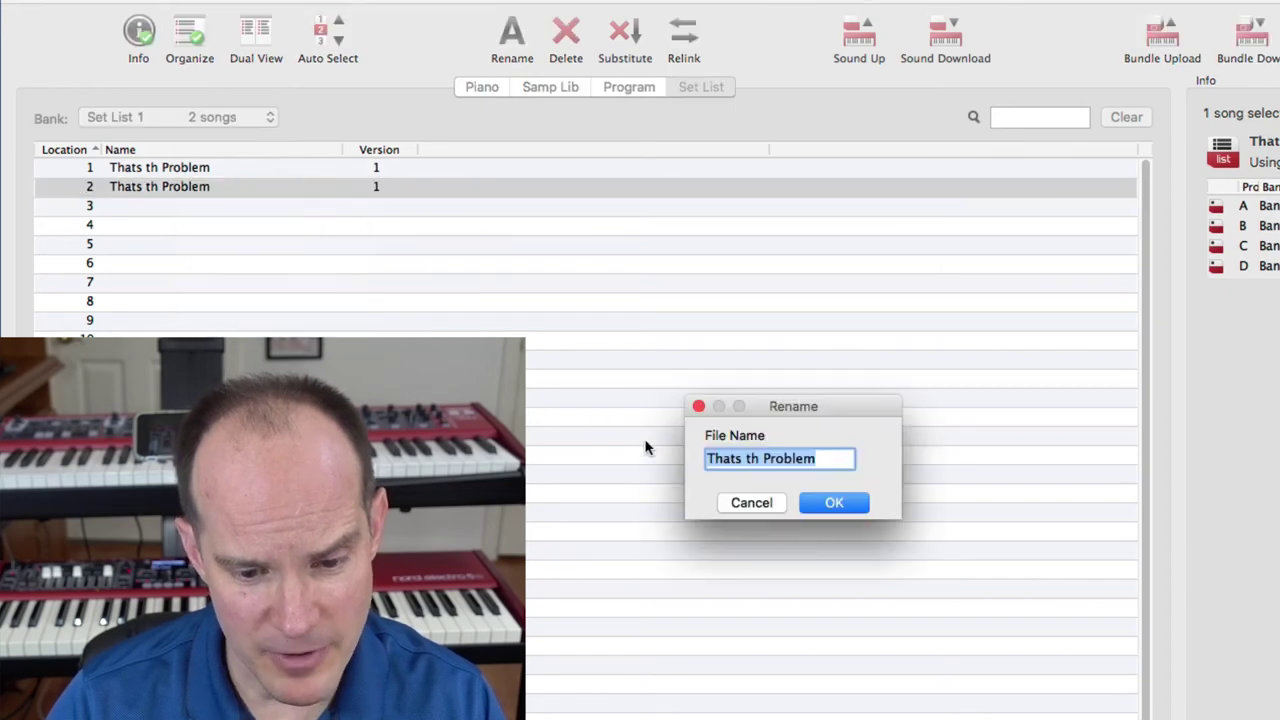
{"action": "type", "text": "Ye"}
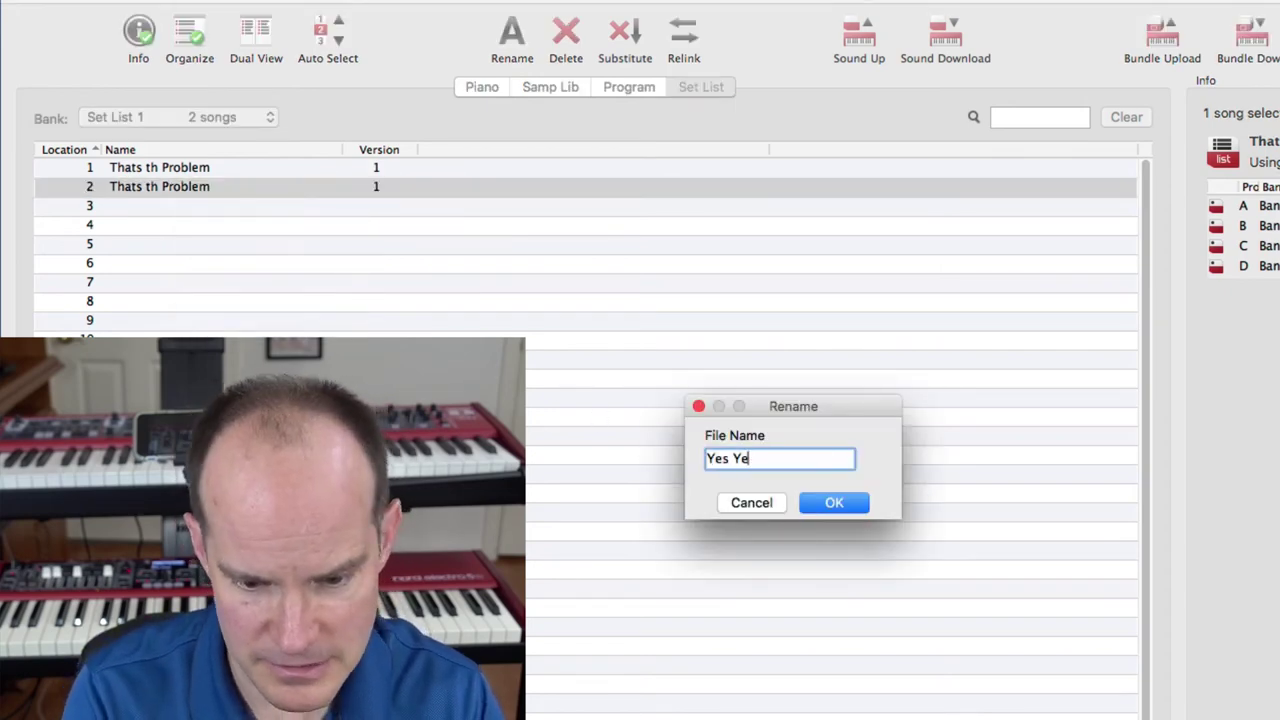
{"action": "type", "text": "s Darr"}
{"action": "key", "text": "Return"}
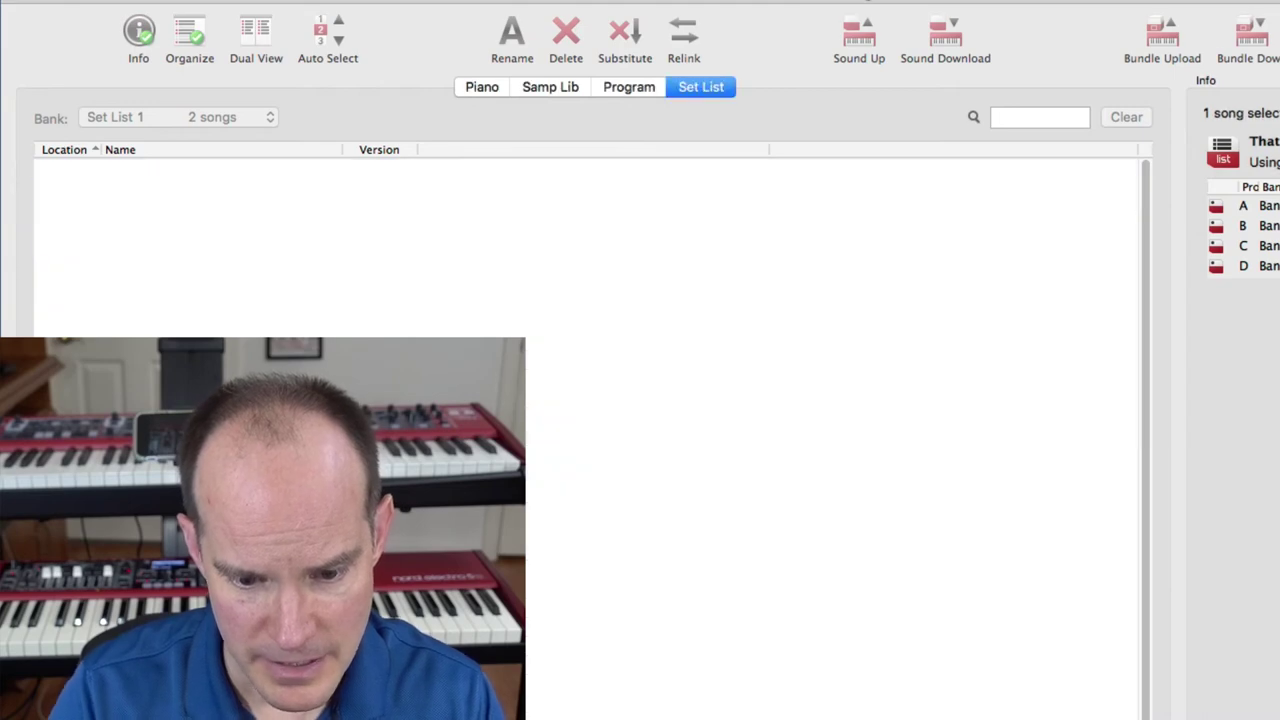
- Cancel a Bass-Piano relink, then relink Yes Dear's Bass-Marimba program to Brass
{"action": "right_click", "coordinate": [401, 199]}
{"action": "mouse_move", "coordinate": [452, 265]}
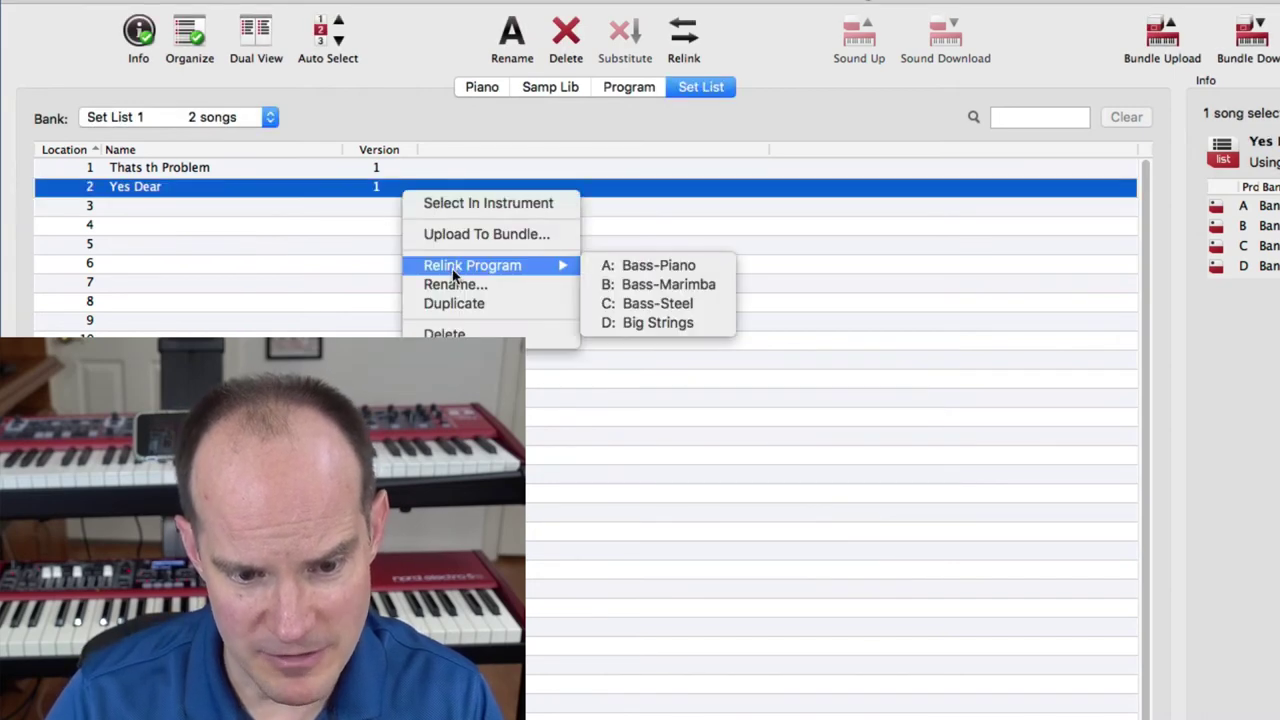
{"action": "left_click", "coordinate": [675, 266]}
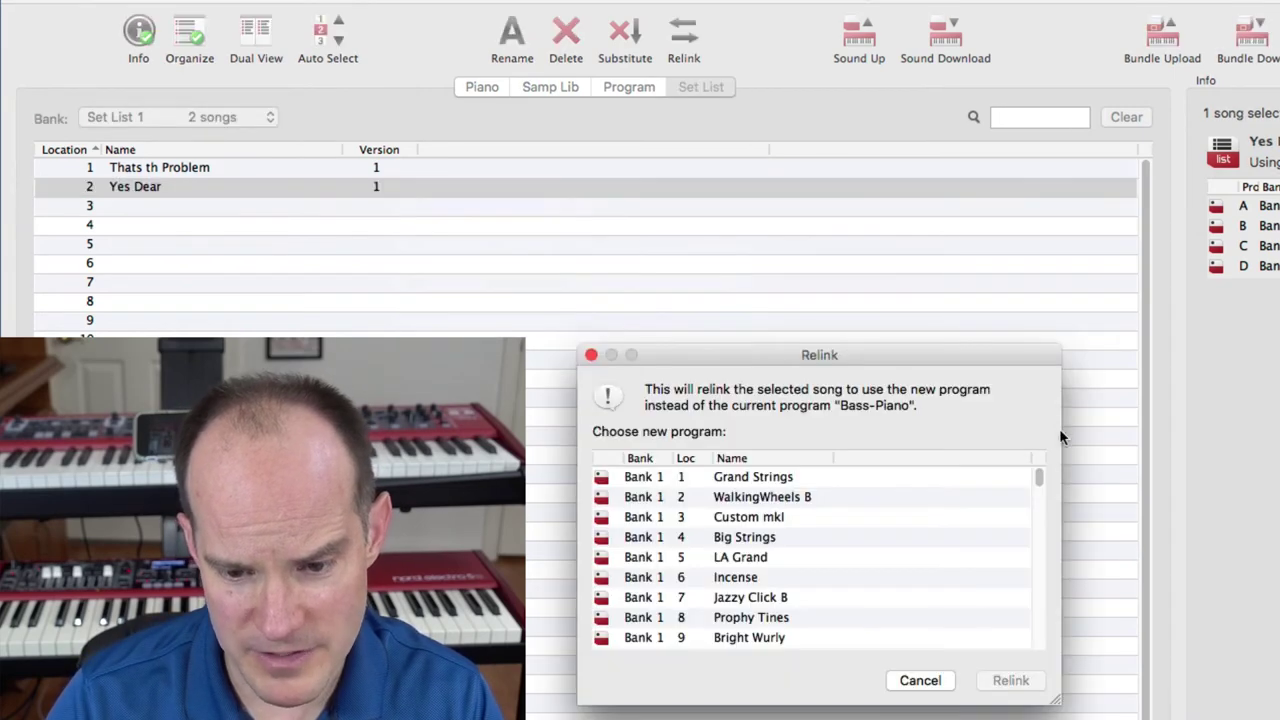
{"action": "left_click_drag", "start_coordinate": [1040, 480], "coordinate": [1034, 629]}
{"action": "left_click", "coordinate": [925, 680]}
{"action": "right_click", "coordinate": [434, 184]}
{"action": "mouse_move", "coordinate": [495, 253]}
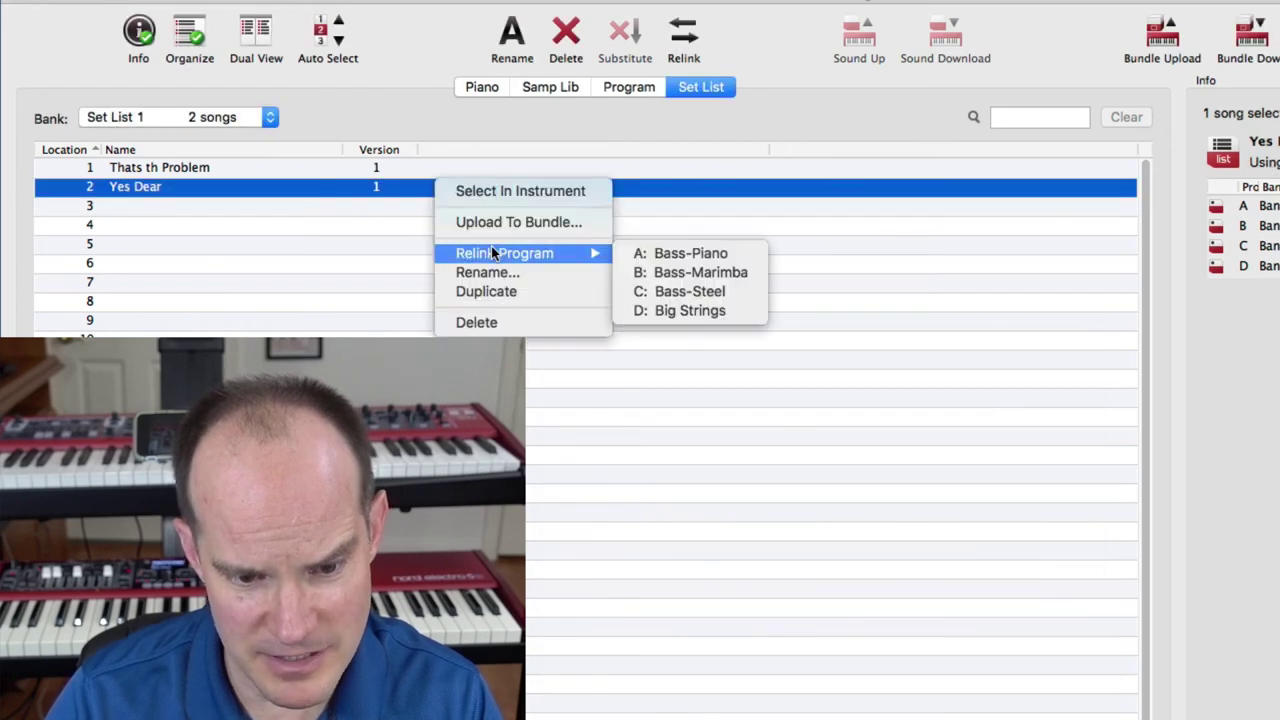
{"action": "left_click", "coordinate": [676, 272]}
{"action": "left_click_drag", "start_coordinate": [1040, 482], "coordinate": [1040, 640]}
{"action": "left_click", "coordinate": [753, 578]}
{"action": "left_click", "coordinate": [1012, 681]}
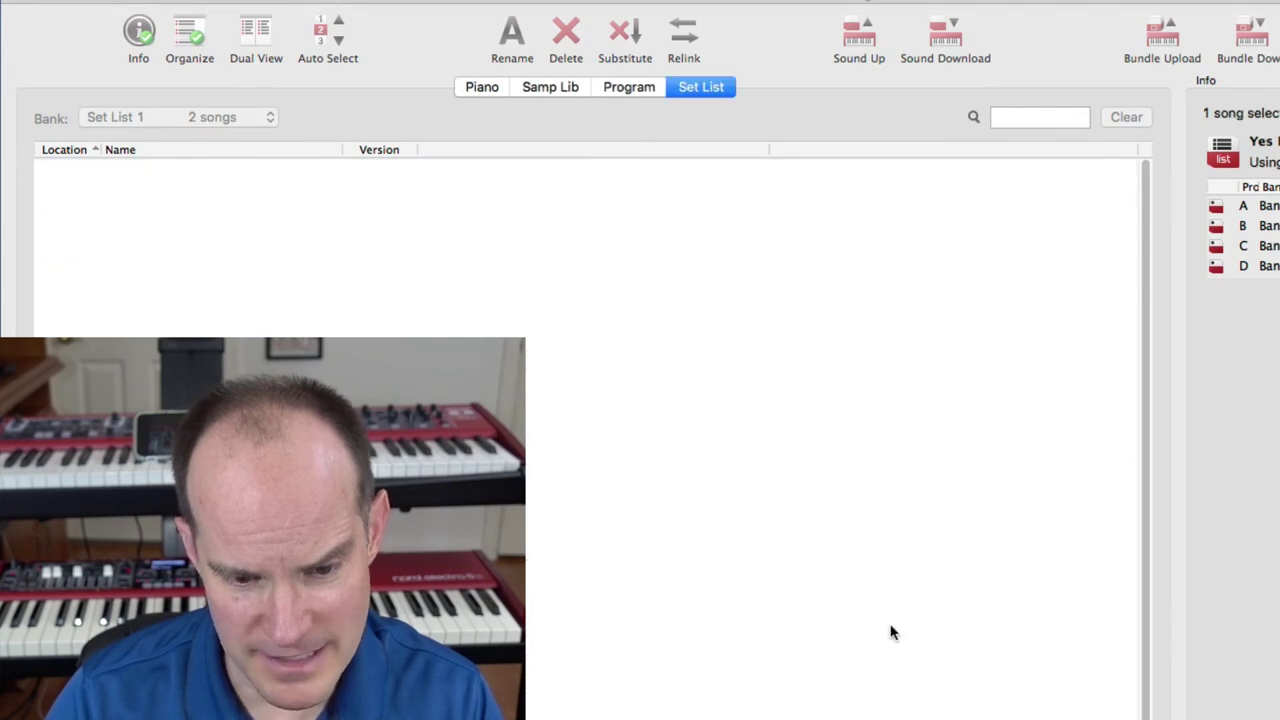
- Select Thats th Problem, then Yes Dear again to compare the songs
{"action": "left_click", "coordinate": [425, 176]}
{"action": "left_click", "coordinate": [423, 205]}
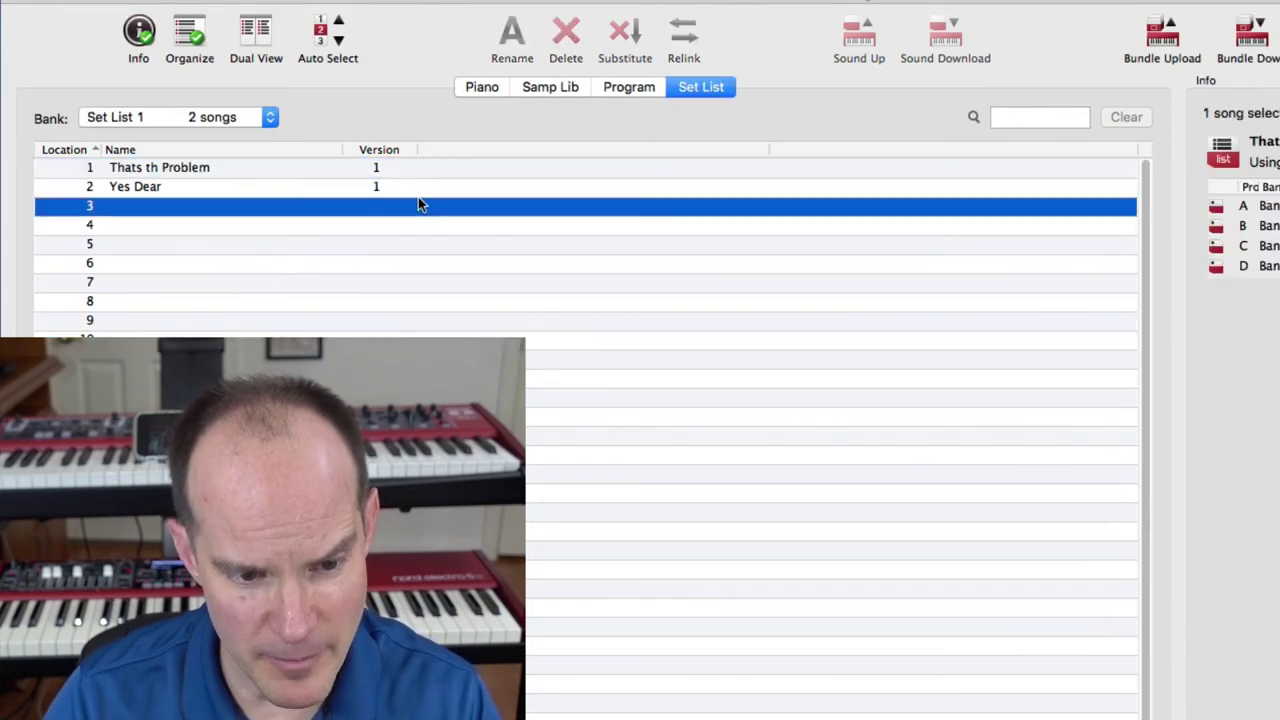
{"action": "left_click", "coordinate": [300, 189]}
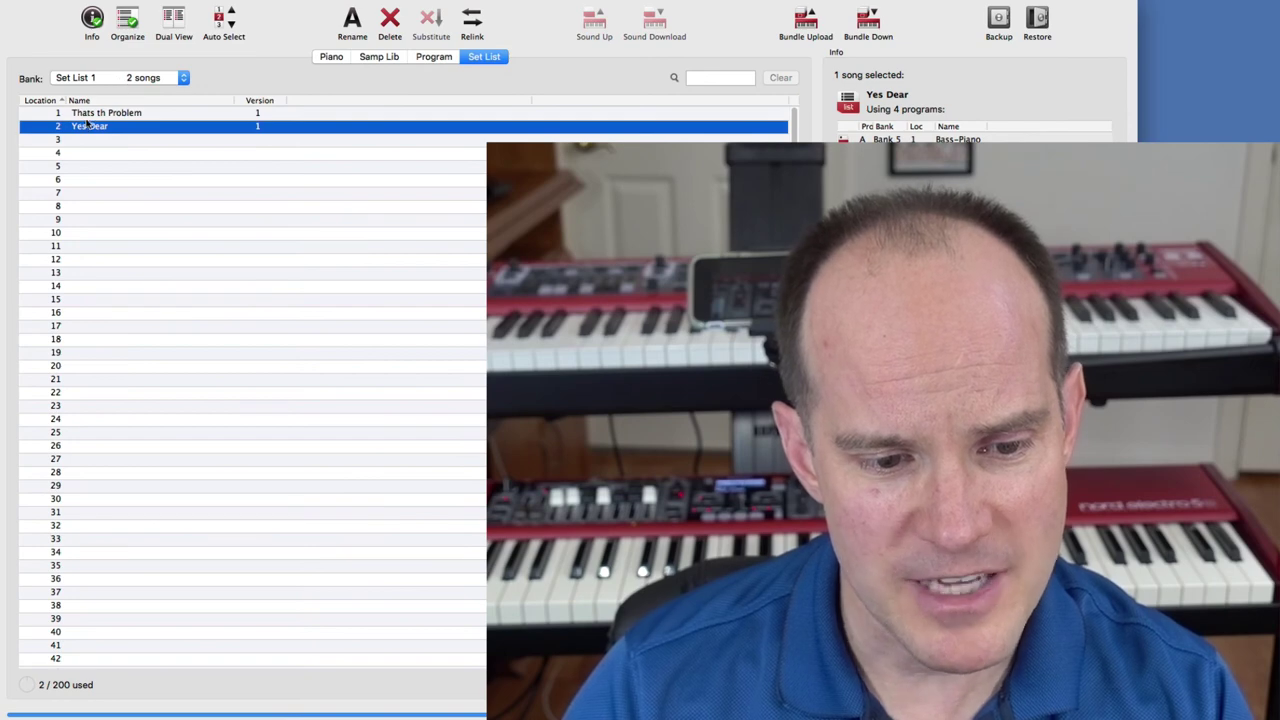
{"action": "left_click", "coordinate": [121, 114]}
{"action": "left_click", "coordinate": [124, 126]}
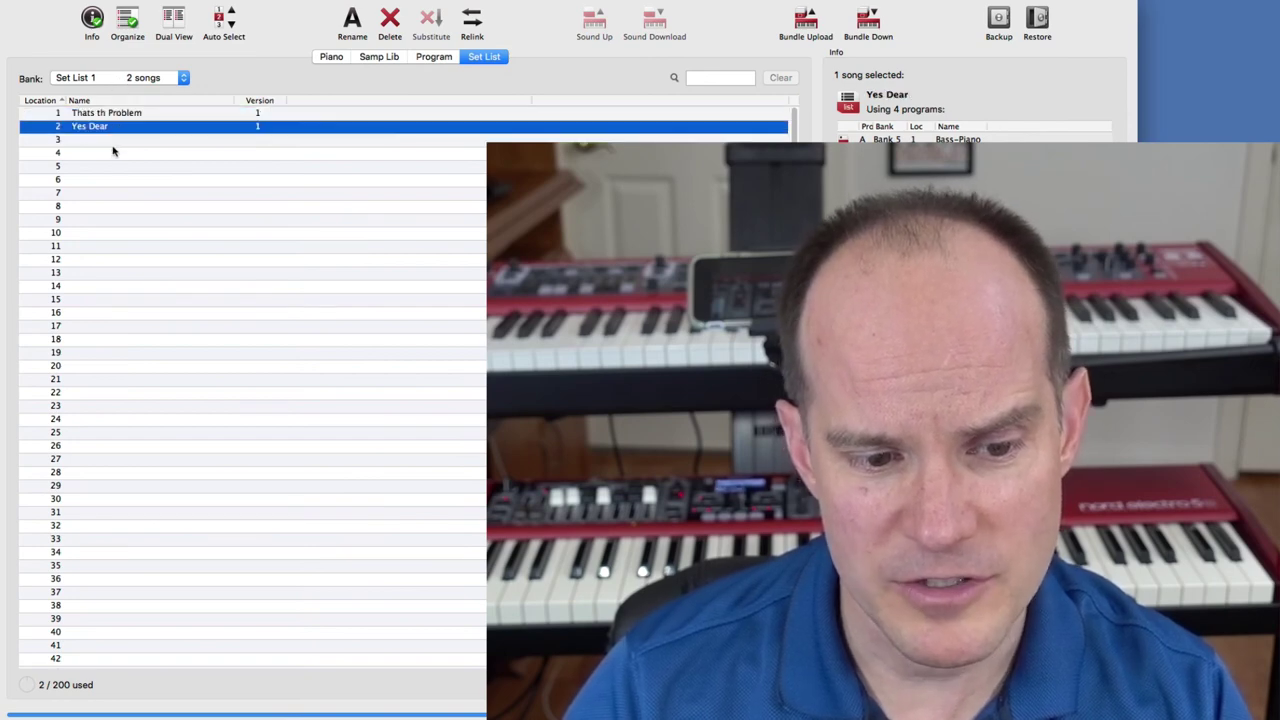
{"action": "scroll", "coordinate": [135, 500], "scroll_direction": "down", "scroll_amount": 3}
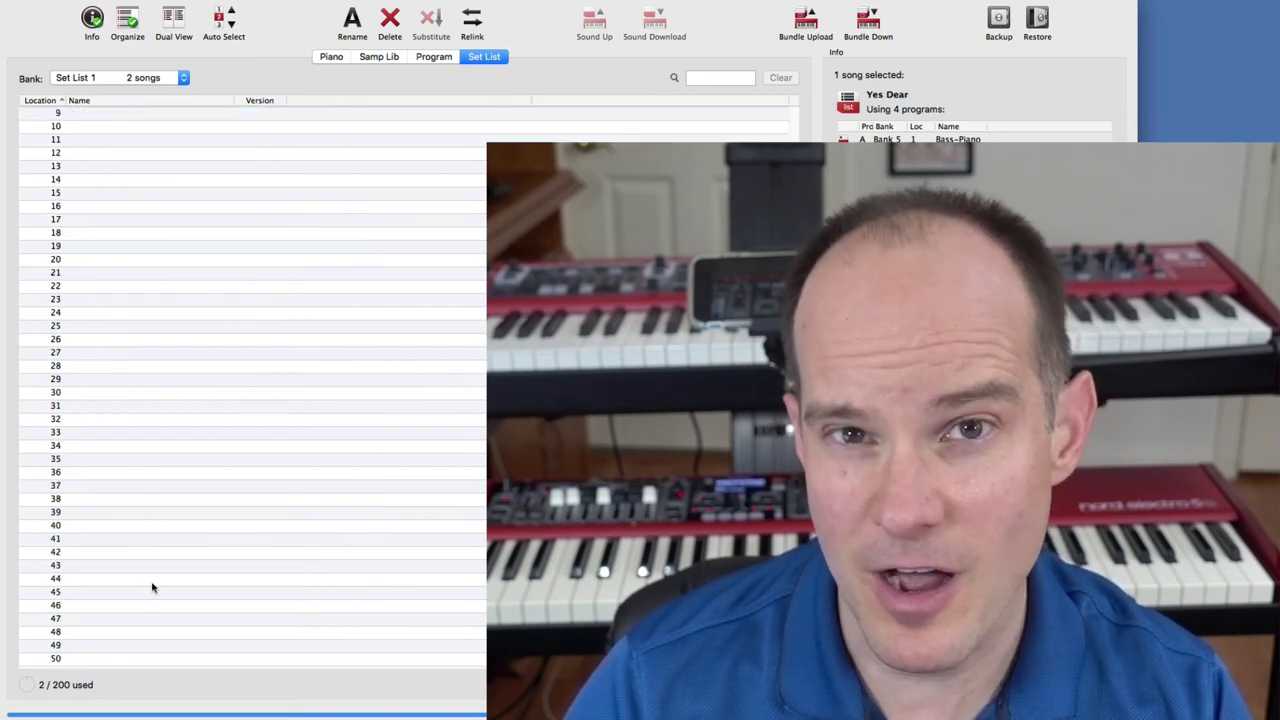
{"action": "scroll", "coordinate": [152, 282], "scroll_direction": "up", "scroll_amount": 3}
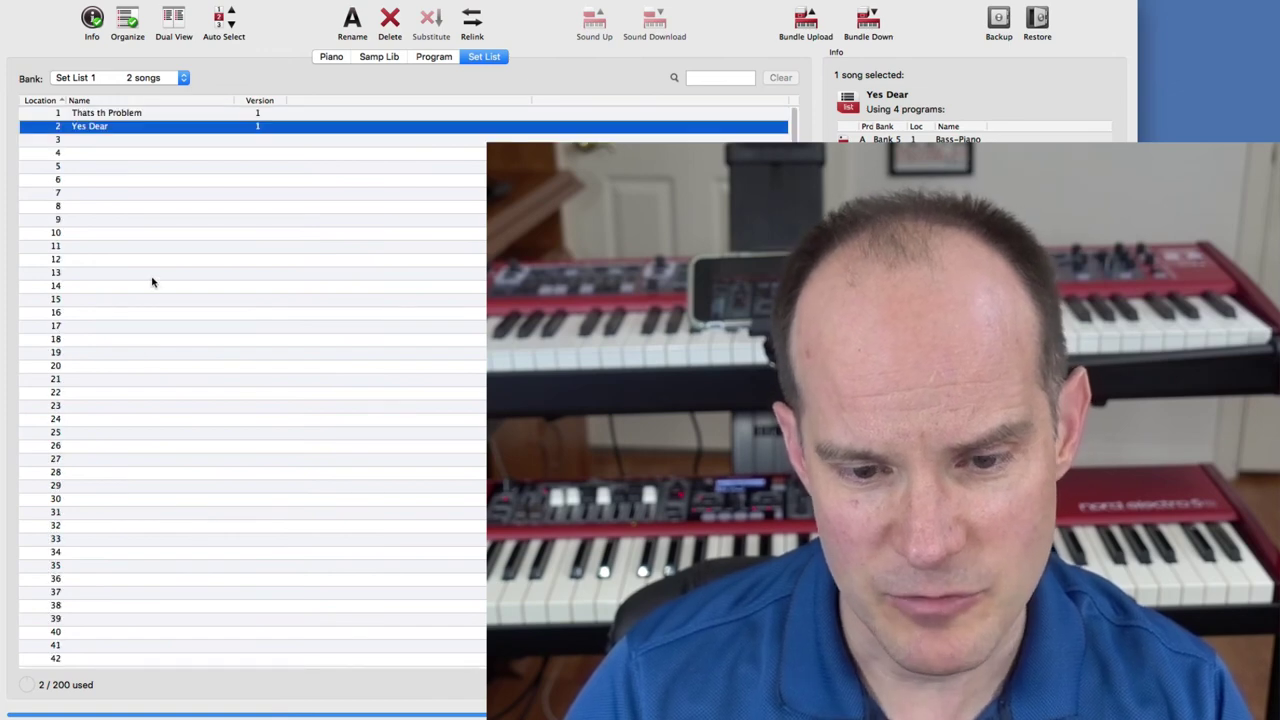
{"action": "left_click", "coordinate": [140, 78]}
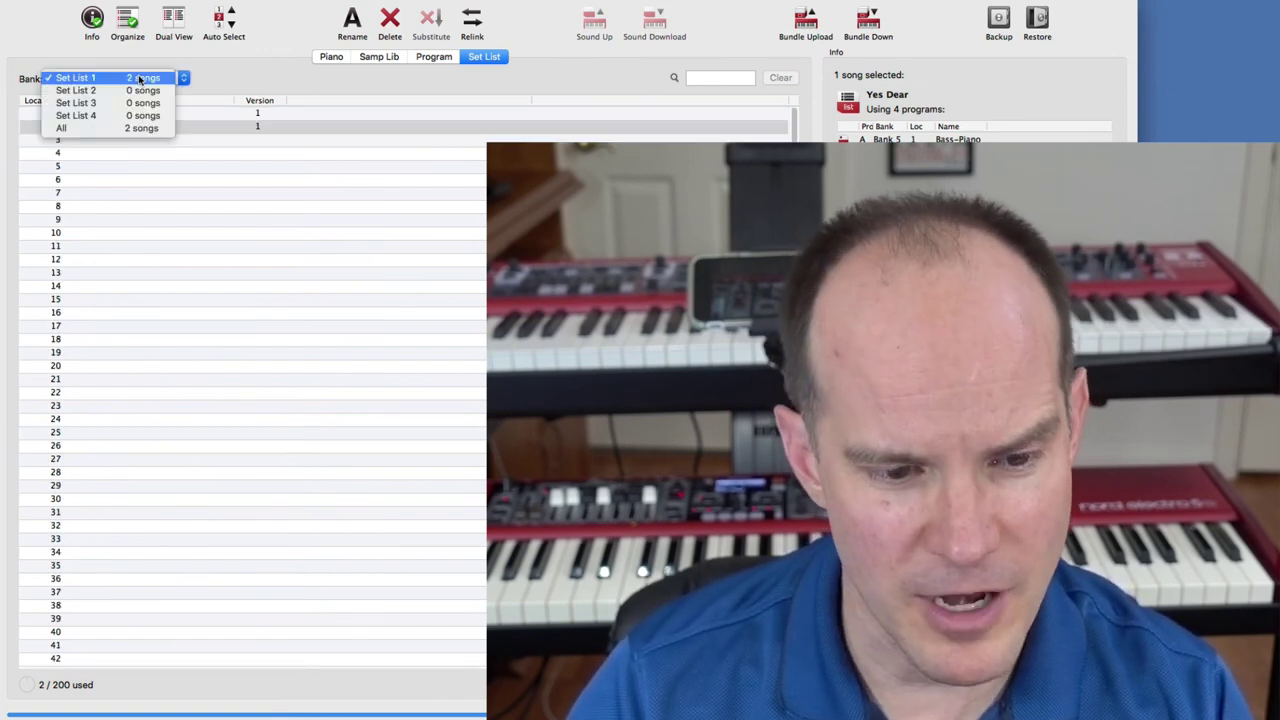
{"action": "left_click", "coordinate": [135, 91]}
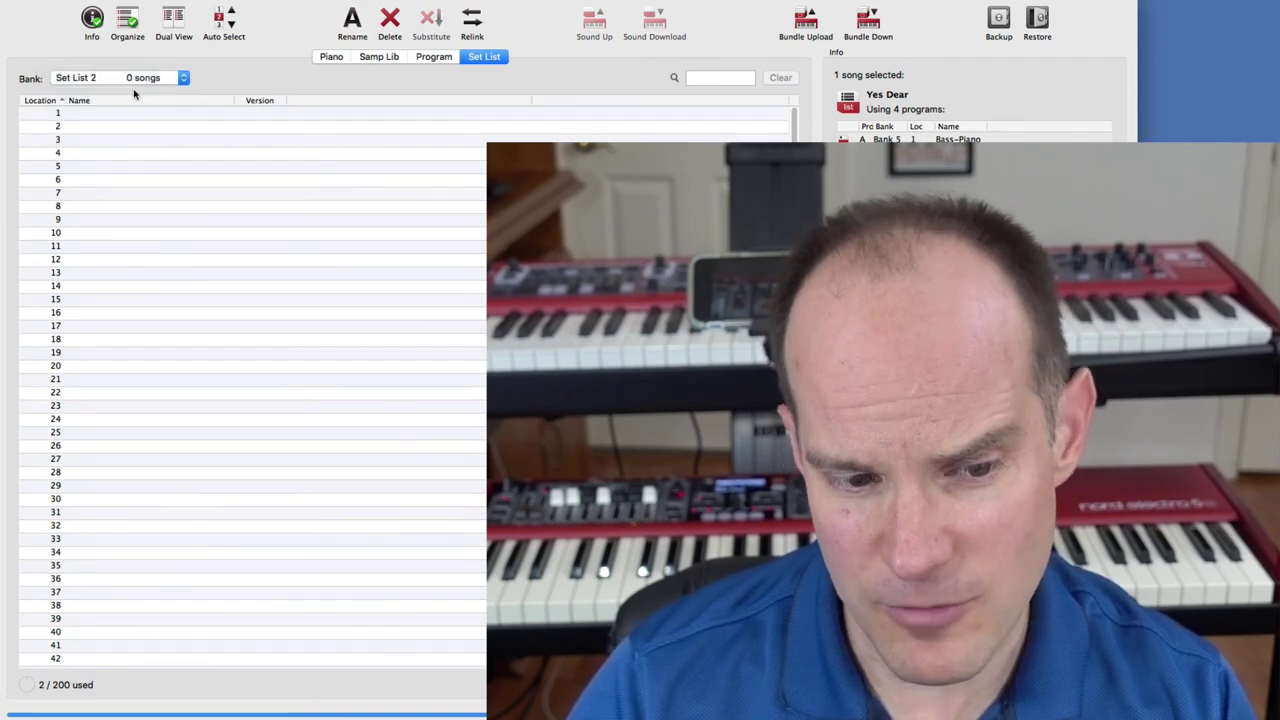
{"action": "left_click", "coordinate": [126, 78]}
{"action": "left_click", "coordinate": [120, 91]}
{"action": "left_click", "coordinate": [118, 78]}
{"action": "left_click", "coordinate": [80, 52]}
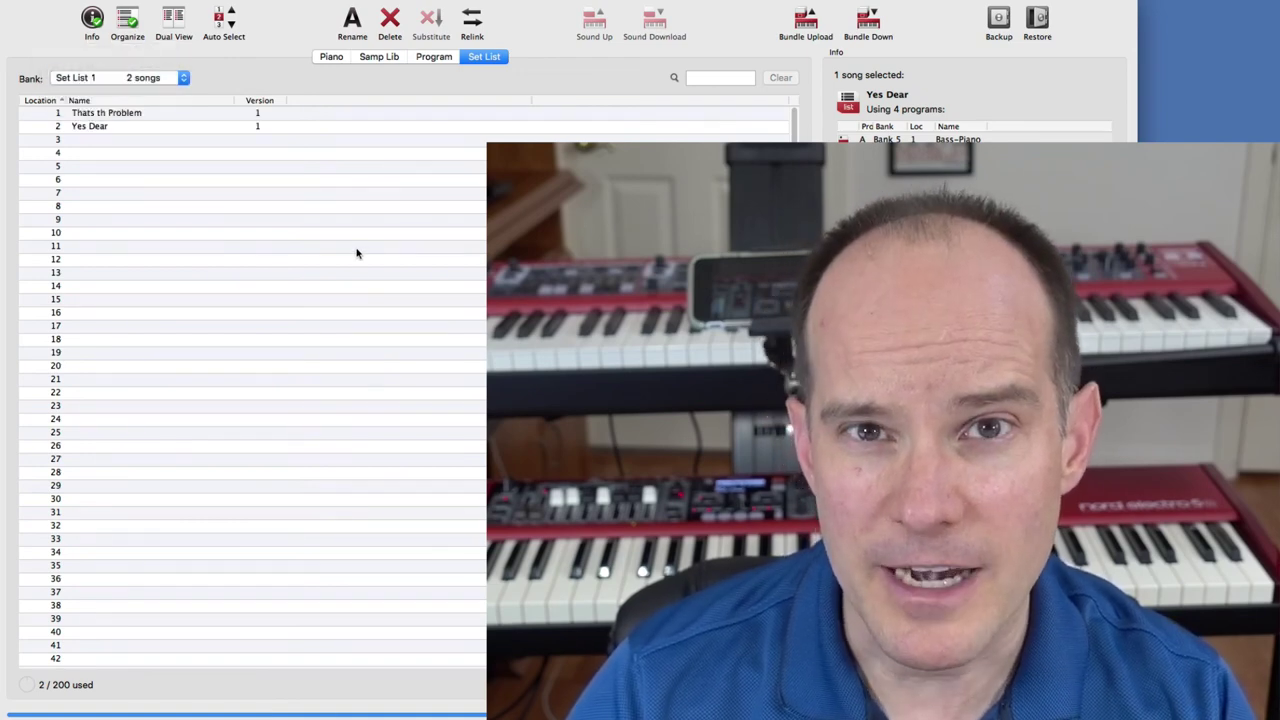